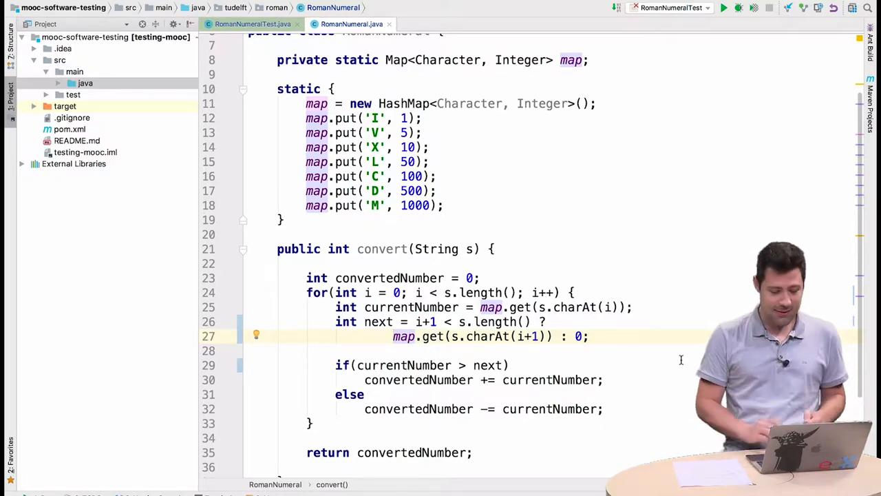
scroll(681, 359, down, 4)
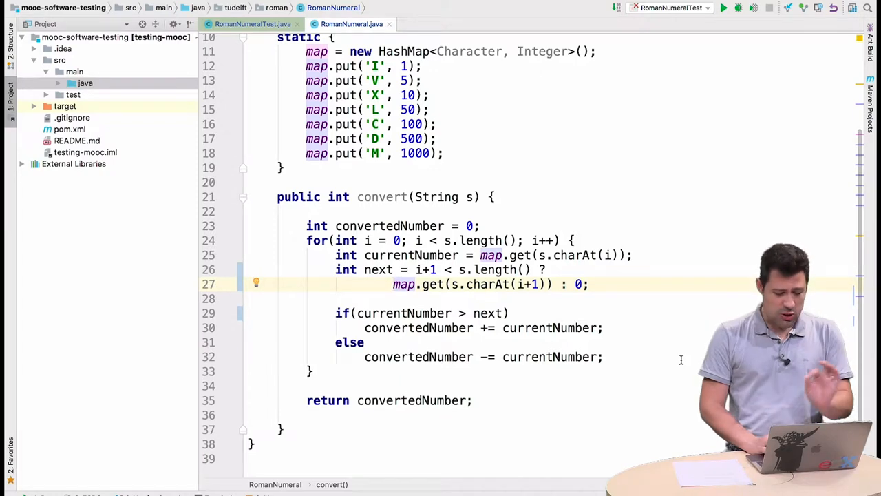
click(656, 255)
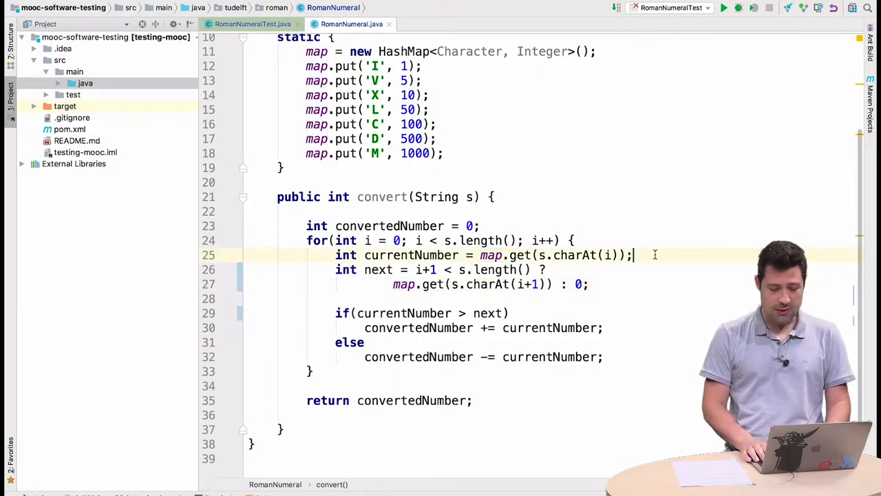
key(shift+Home)
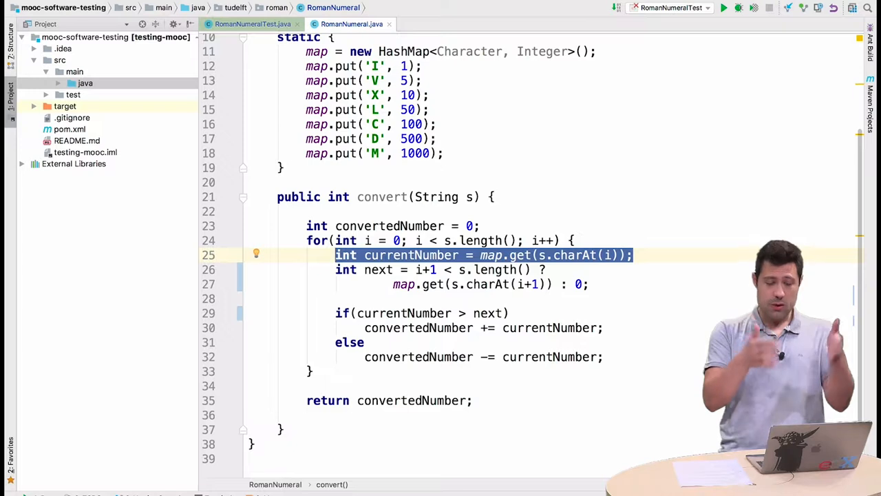
key(Down)
key(Home)
key(shift+Down)
key(shift+Down)
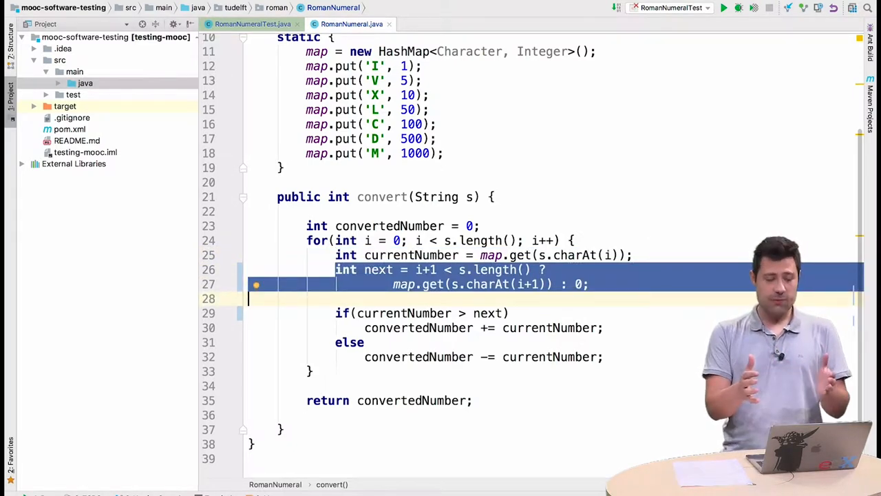
key(Down)
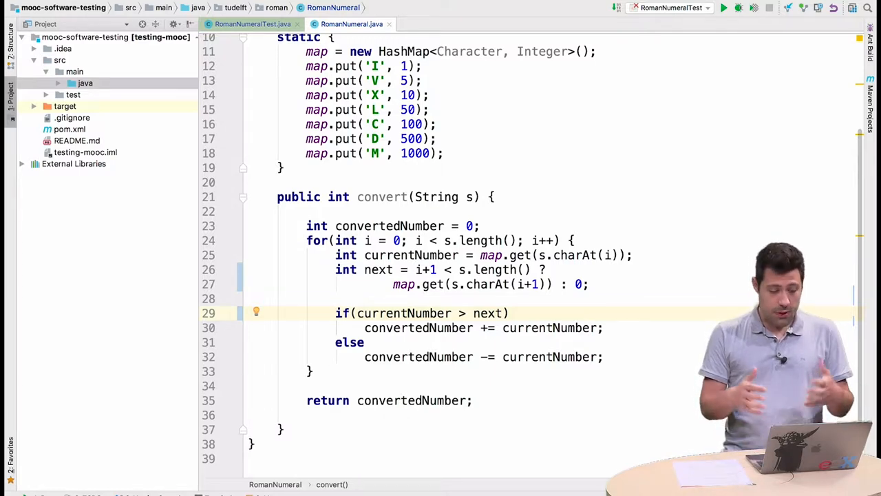
Step: Show RomanNumeralTest and expand test > java > tudelft > roman in the Project tree
click(242, 24)
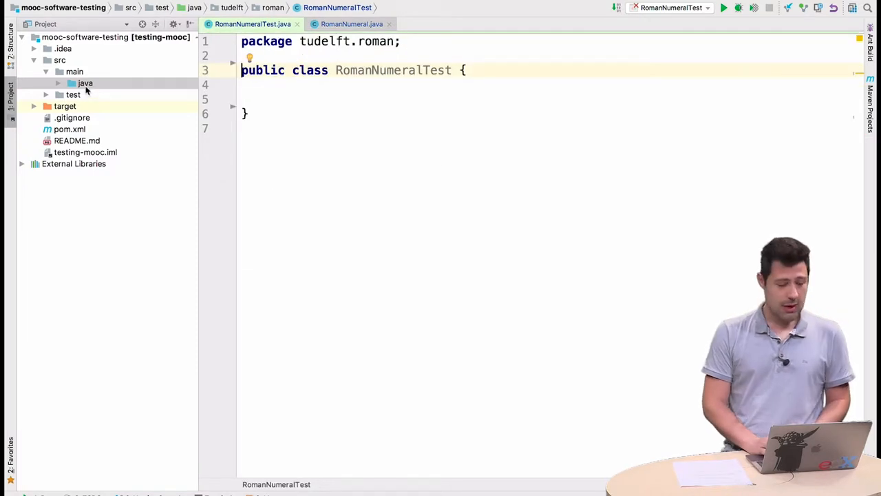
click(86, 83)
key(Down)
key(Right)
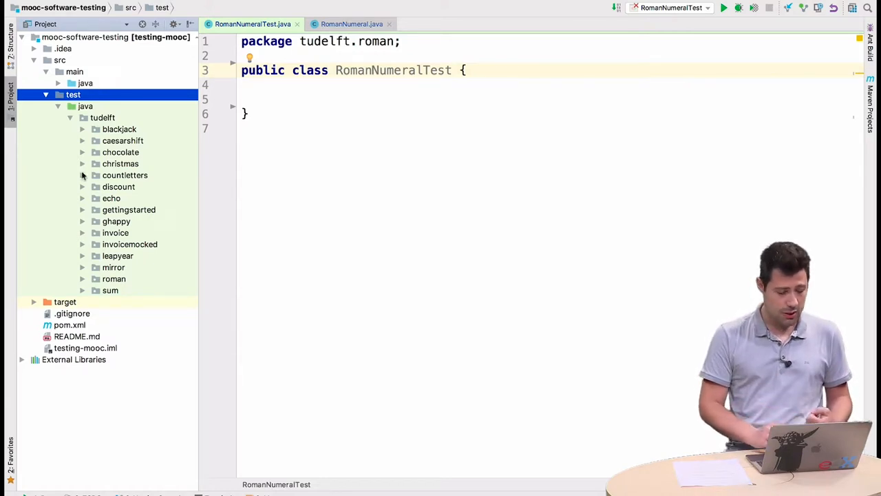
click(110, 290)
key(Up)
key(Right)
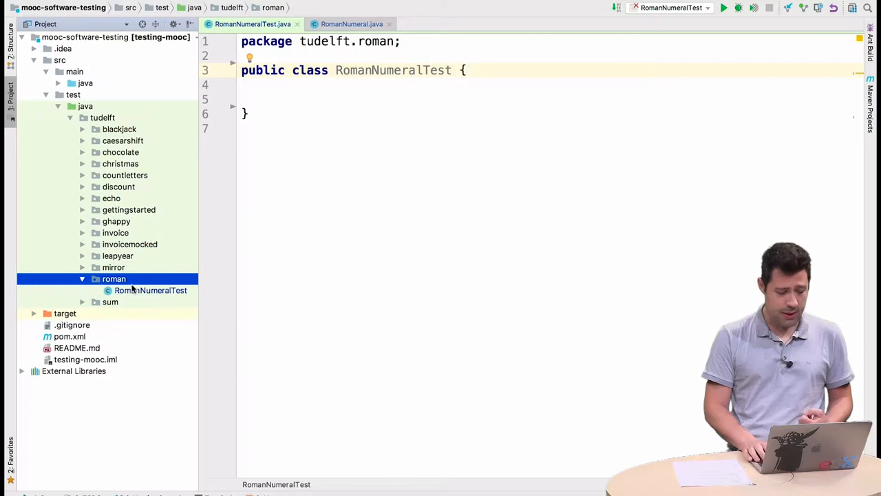
Step: Start a new blank line inside the RomanNumeralTest class body
click(396, 87)
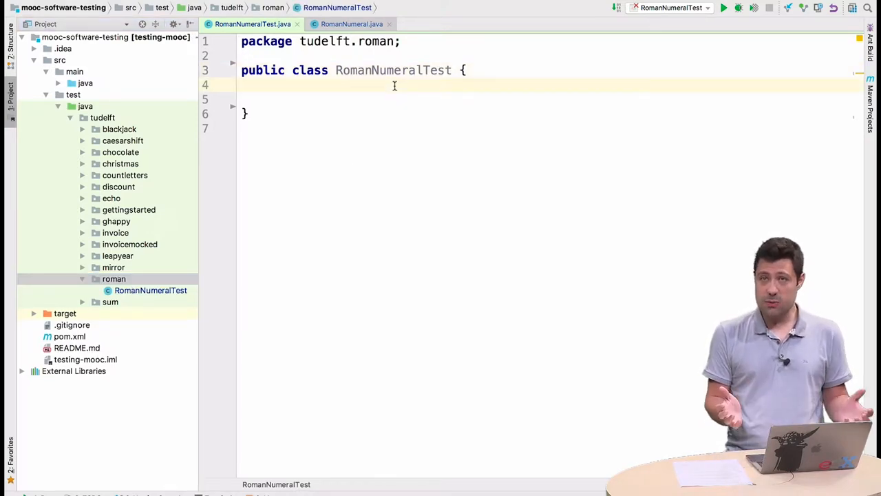
key(Return)
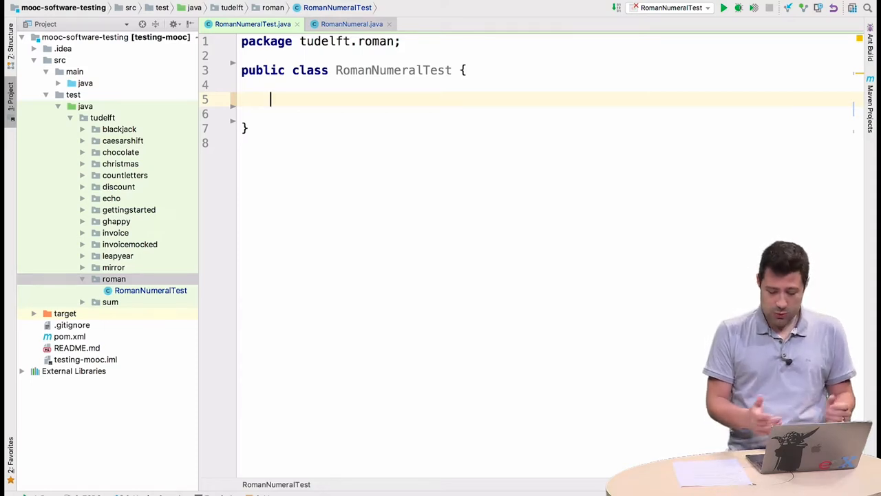
text(void singleNum)
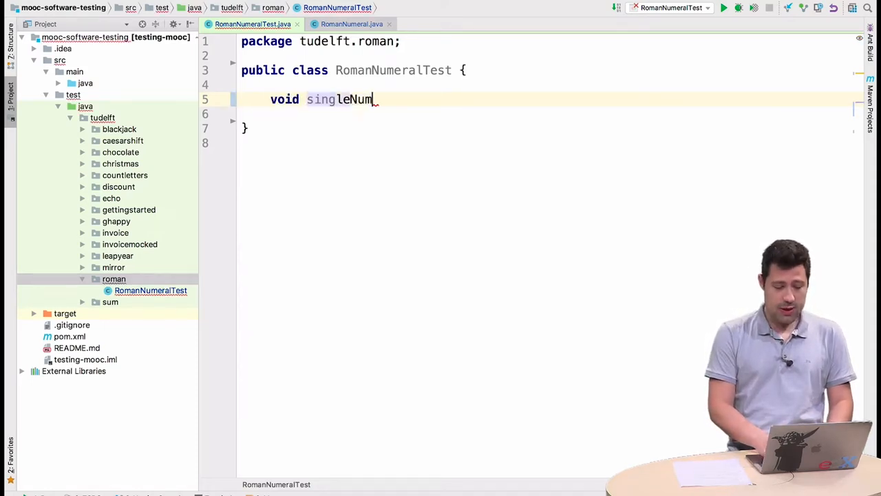
text(ber() {)
key(Return)
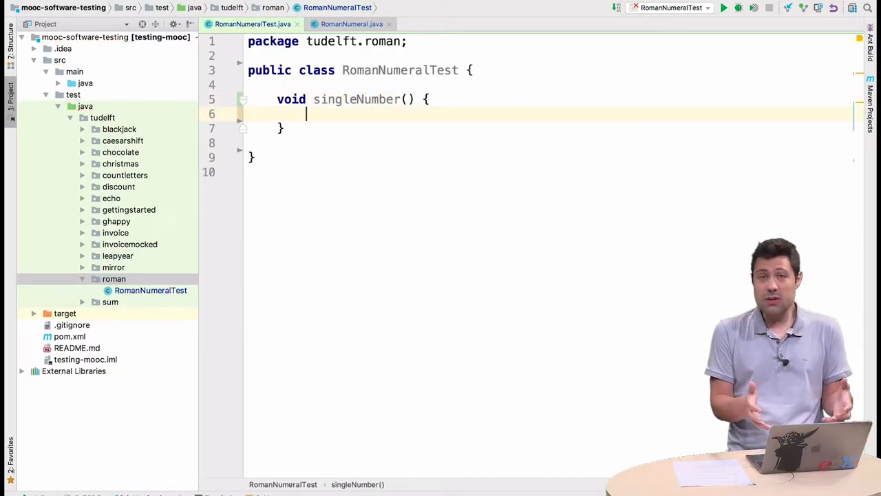
key(Up)
key(Up)
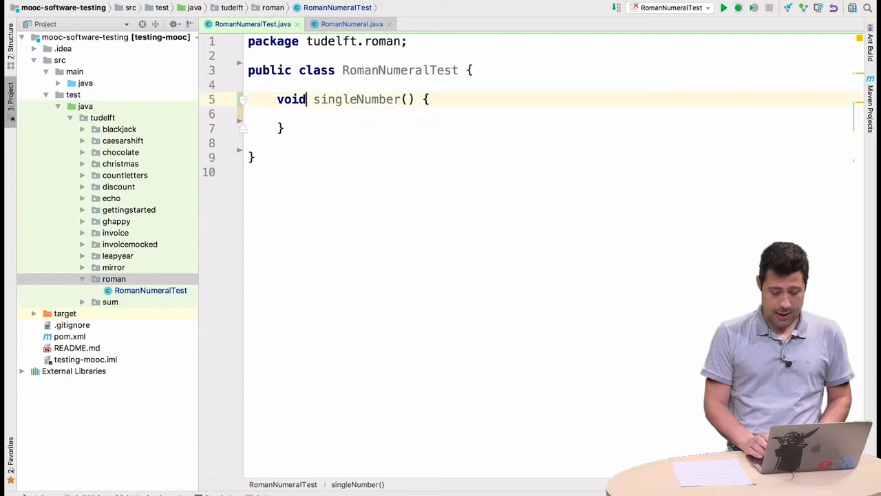
key(Return)
text(@Test)
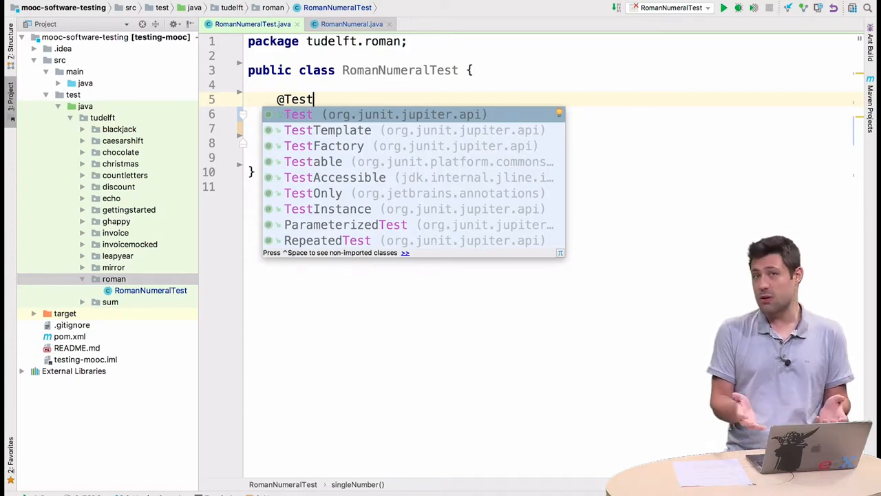
key(Return)
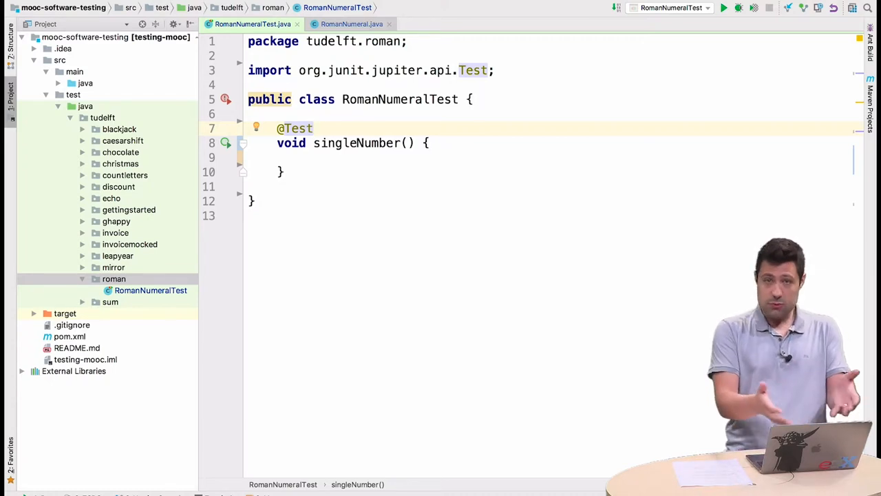
key(Down)
key(End)
key(Return)
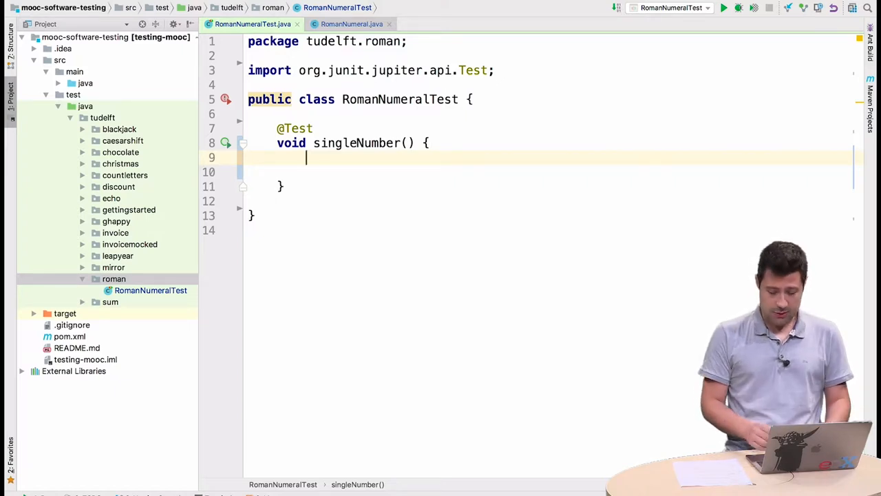
text(new Roman)
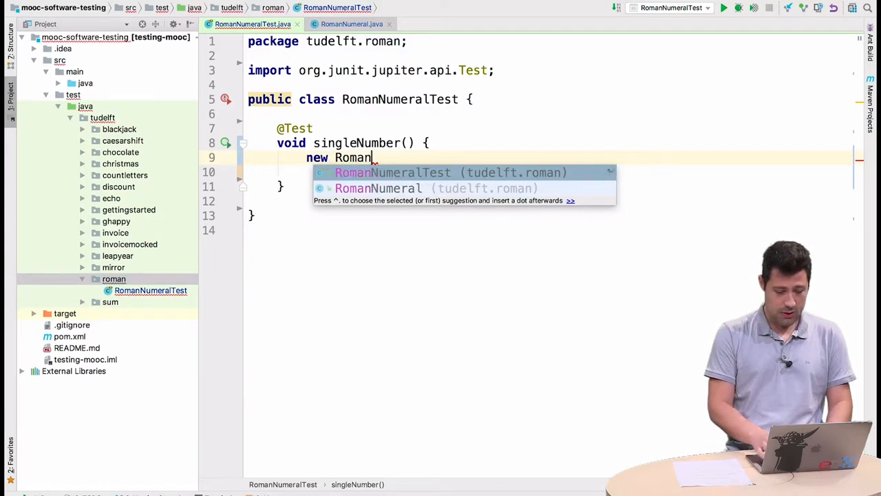
text(N)
Step: Declare roman = new RomanNumeral() and int result = roman.convert("I") using .var templates
key(Down)
key(Return)
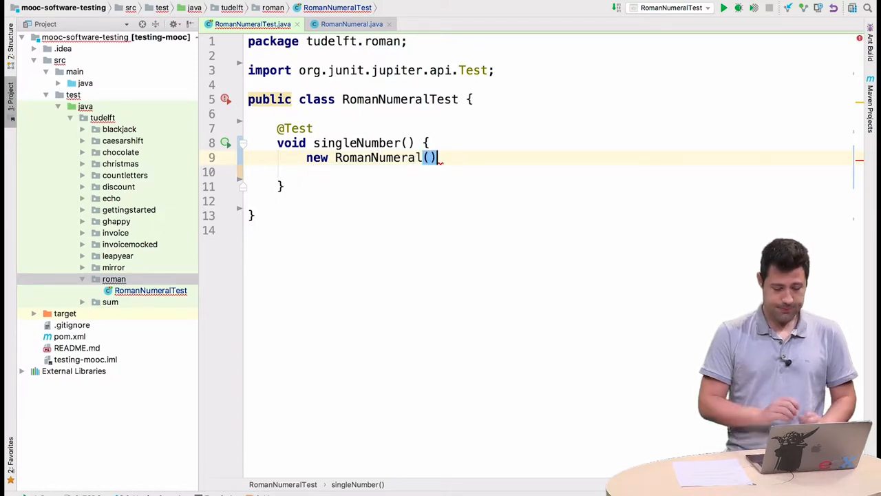
text(.var)
key(Tab)
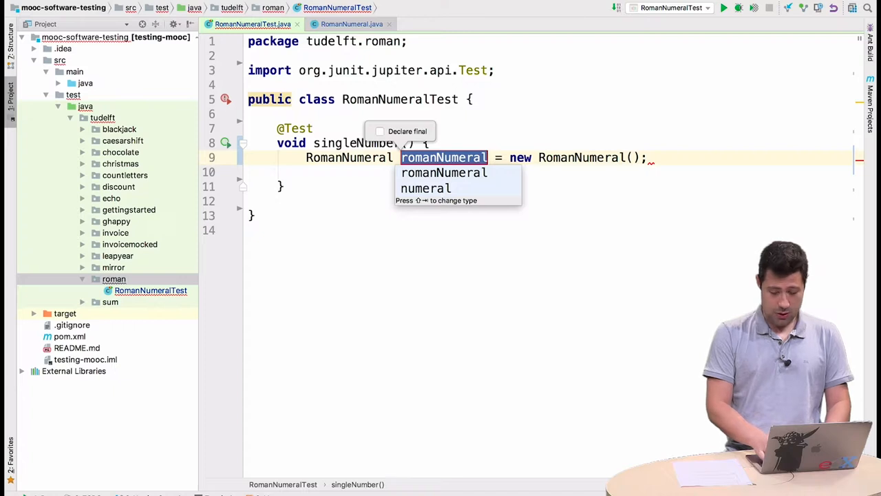
text(roman)
key(Return)
key(Return)
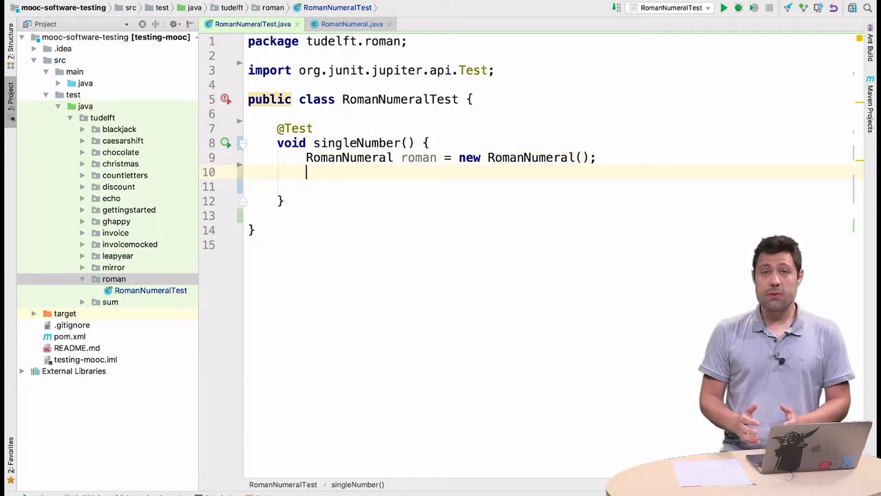
text(roman)
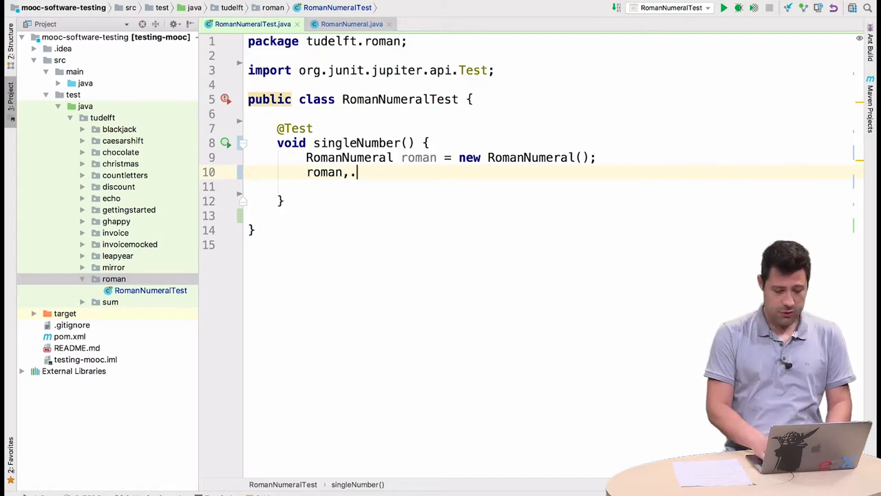
text(.)
key(Return)
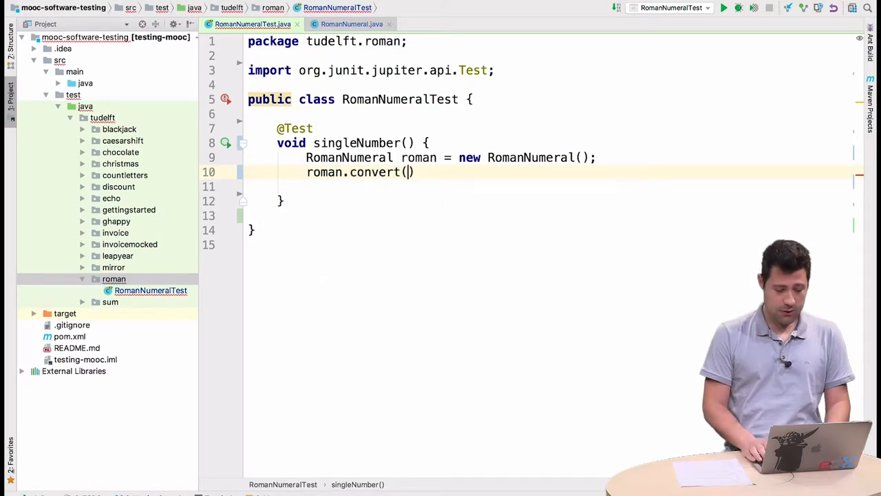
text(")
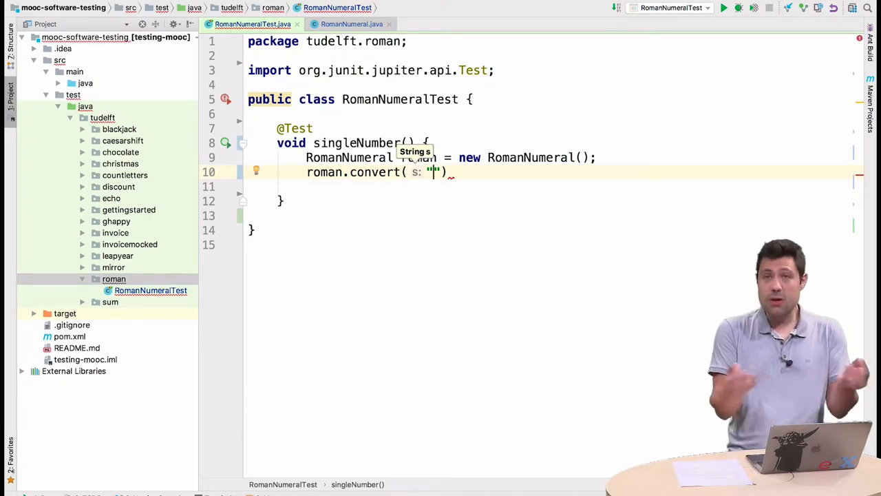
text(I")
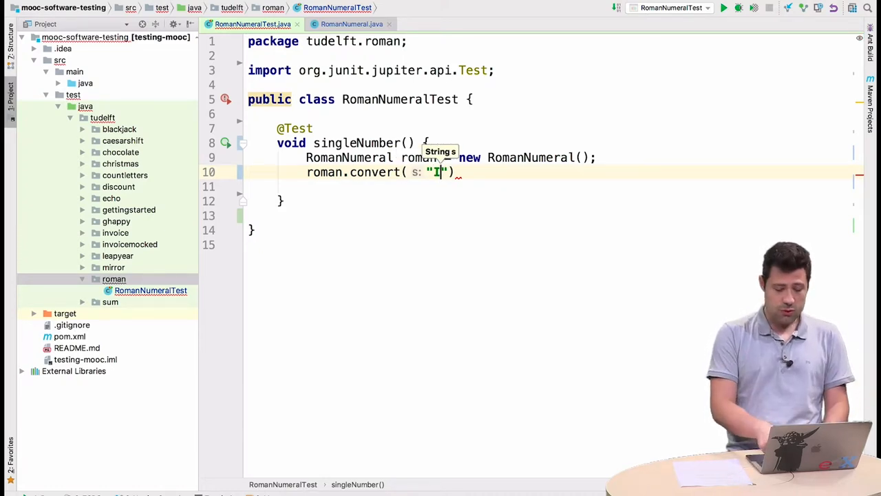
text().)
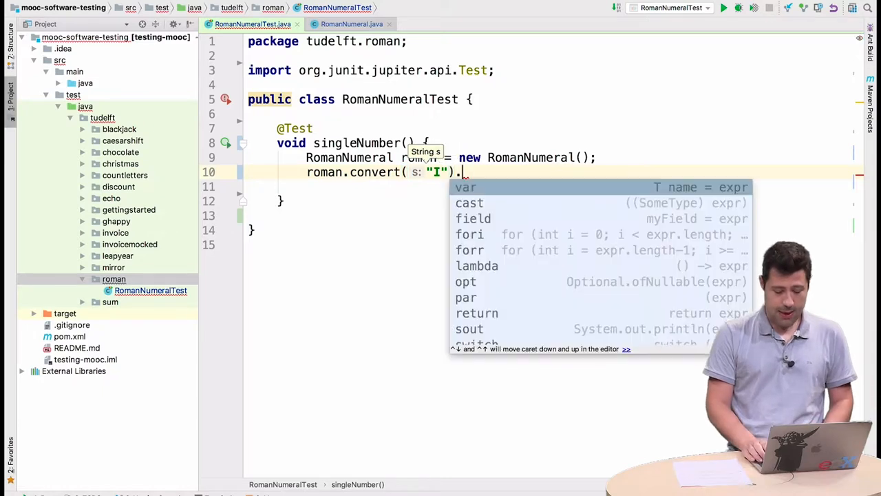
text(va)
key(Tab)
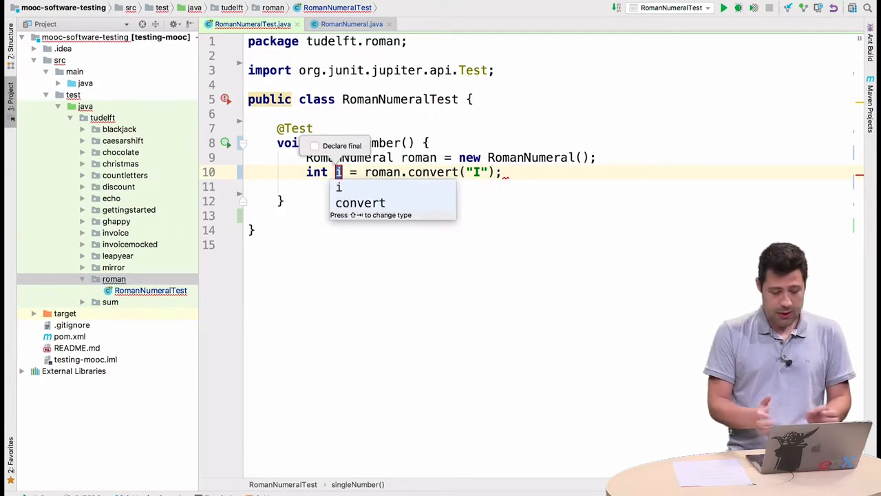
text(result)
key(Return)
key(Return)
key(Return)
text(res)
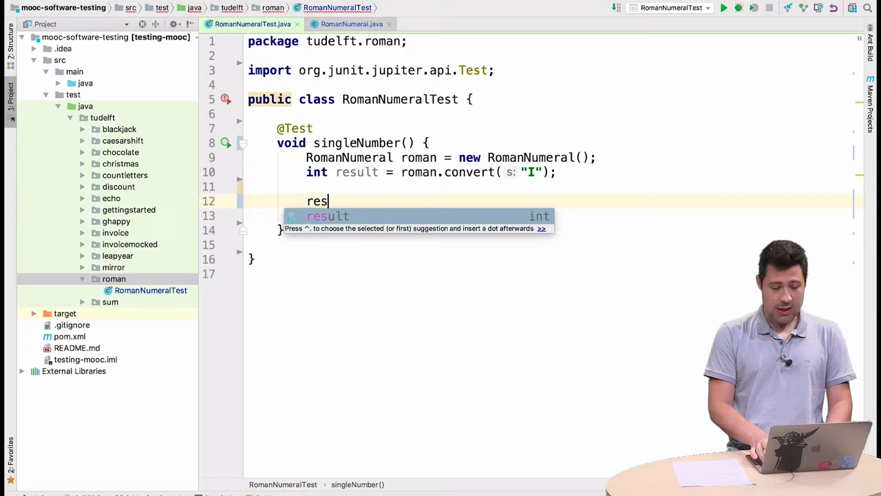
text(ult == 1)
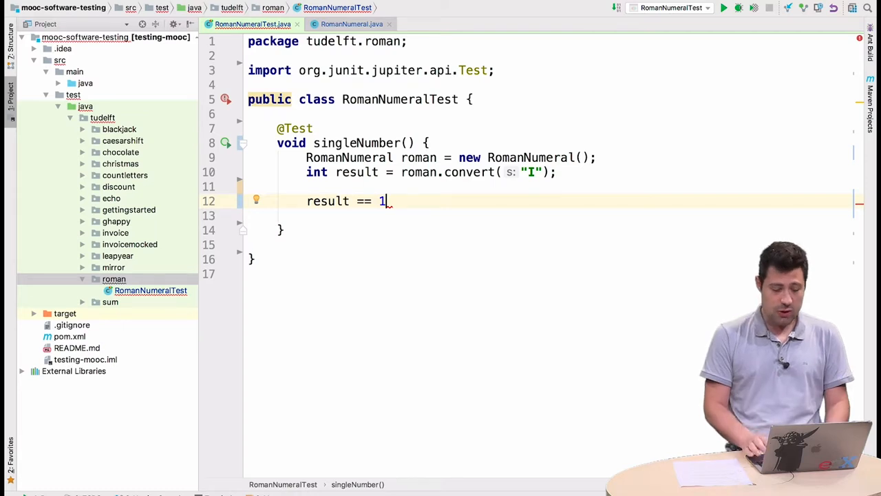
Step: Replace the draft check with Assertions.assertEquals(1, result) and import Assertions
key(shift+Home)
text(Assertio)
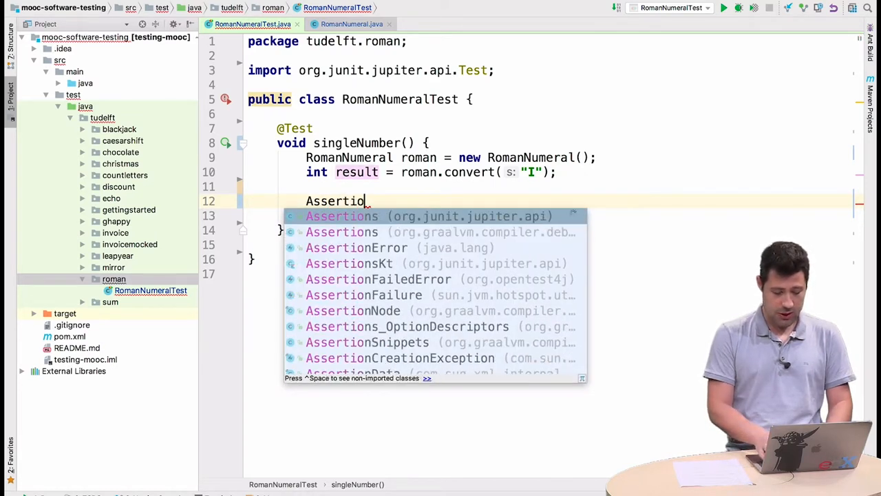
text(ns.ass)
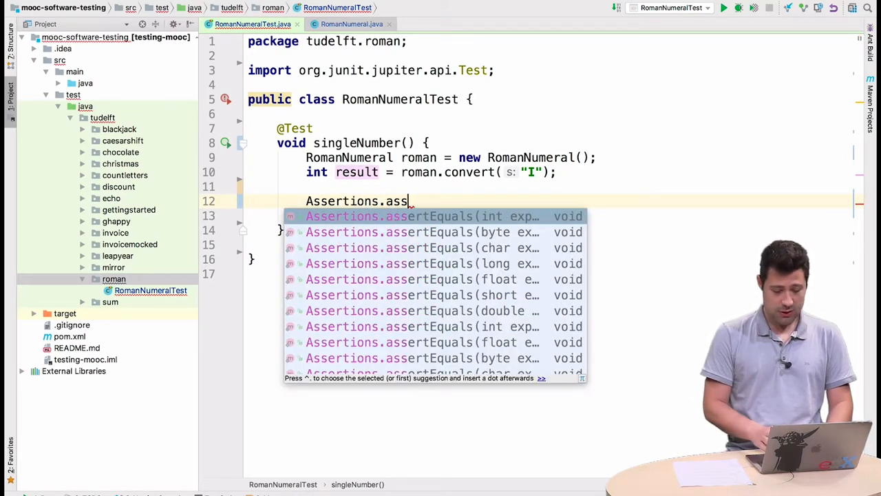
key(Return)
text(;)
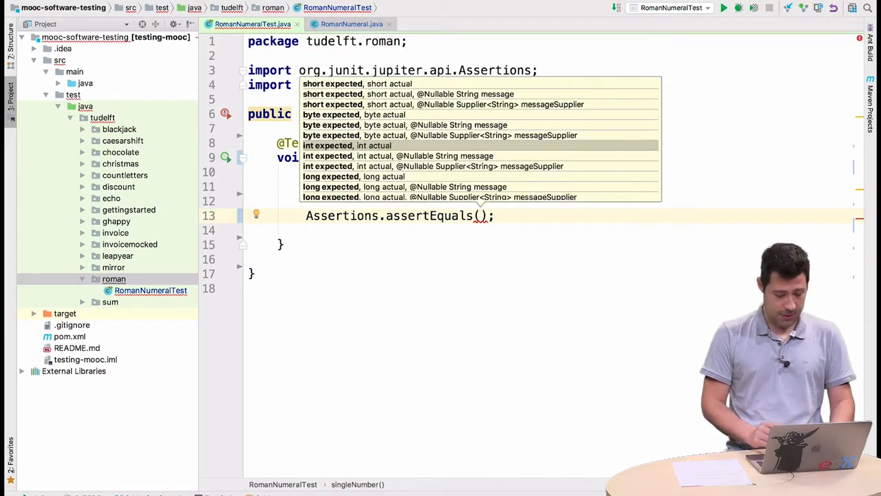
text(1, resul)
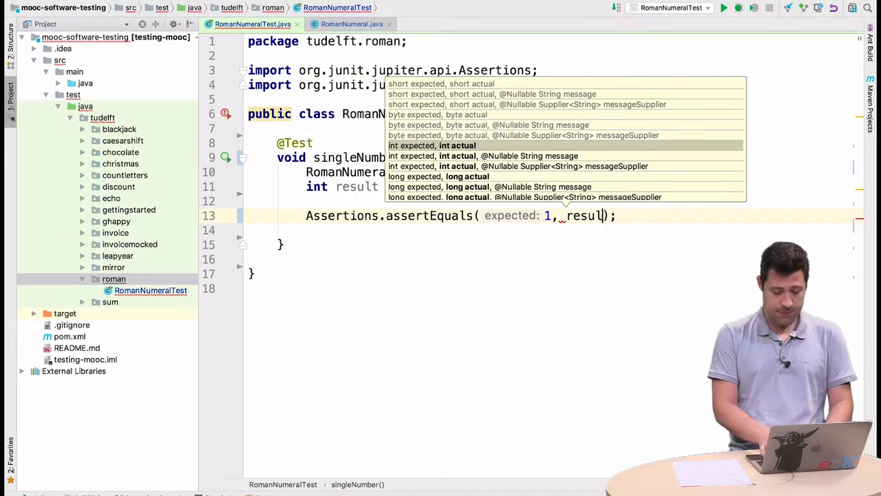
text(t)
key(Up)
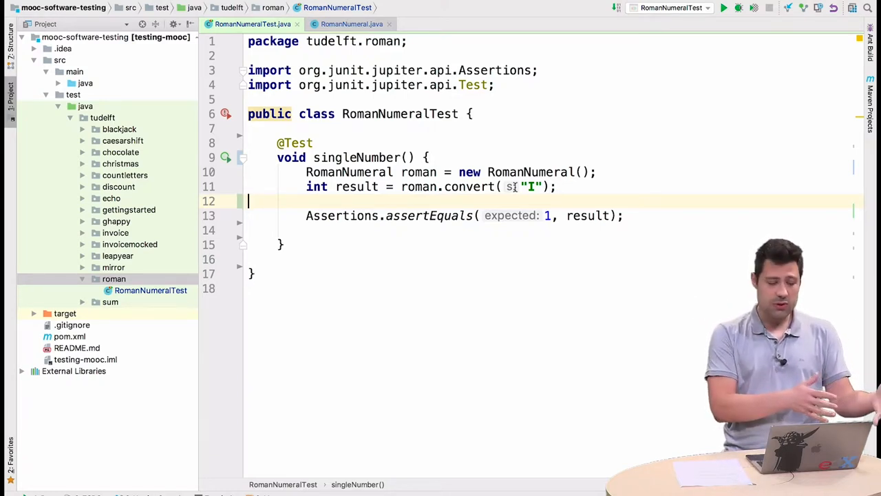
Step: Review the convert call, result variable and assertion in singleNumber
drag(401, 187, 572, 184)
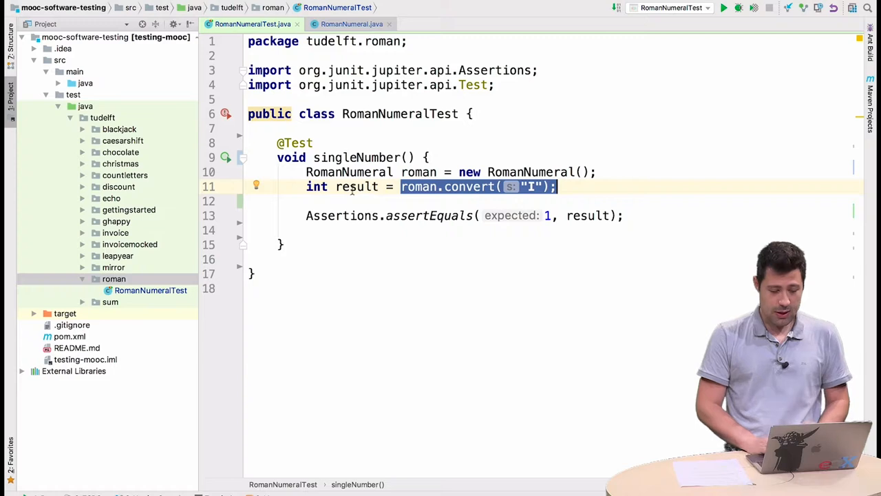
double_click(351, 187)
drag(307, 215, 625, 216)
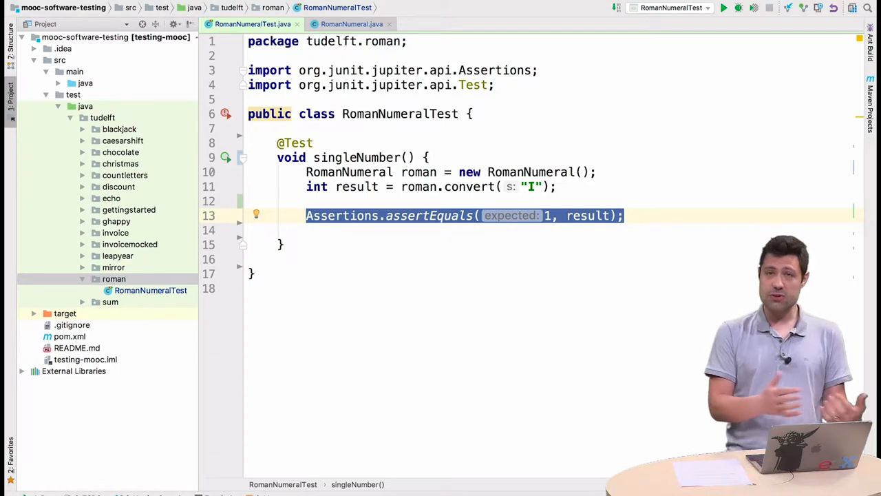
click(353, 187)
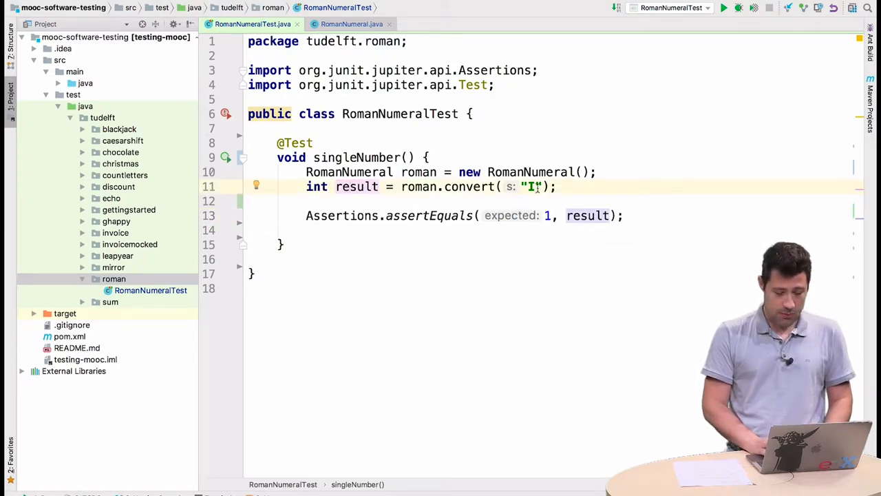
click(503, 203)
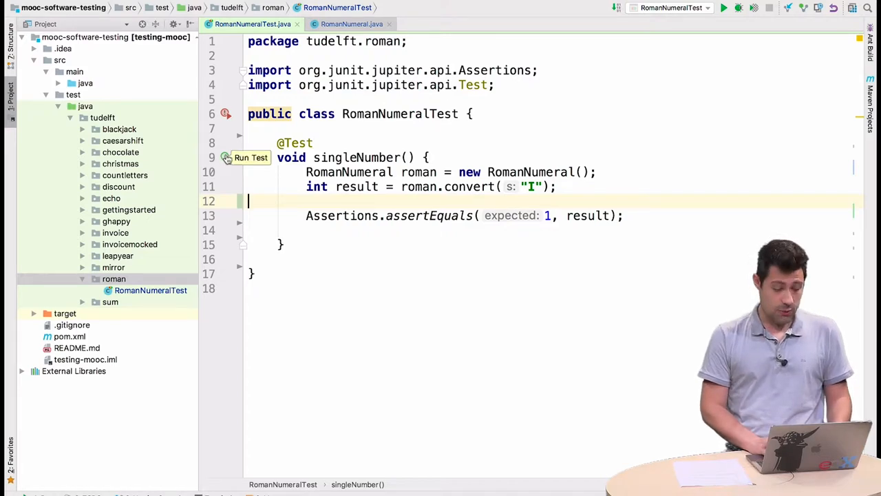
Step: Run singleNumber() from the gutter and inspect its passing result
click(225, 159)
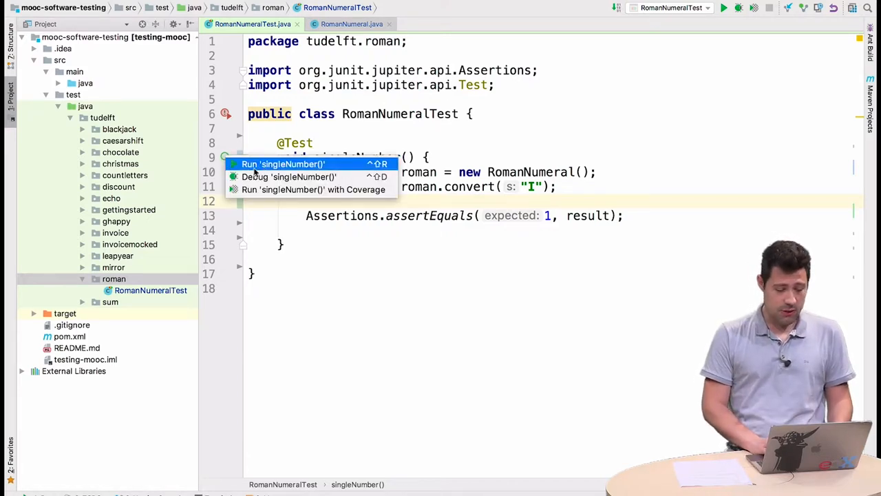
click(254, 166)
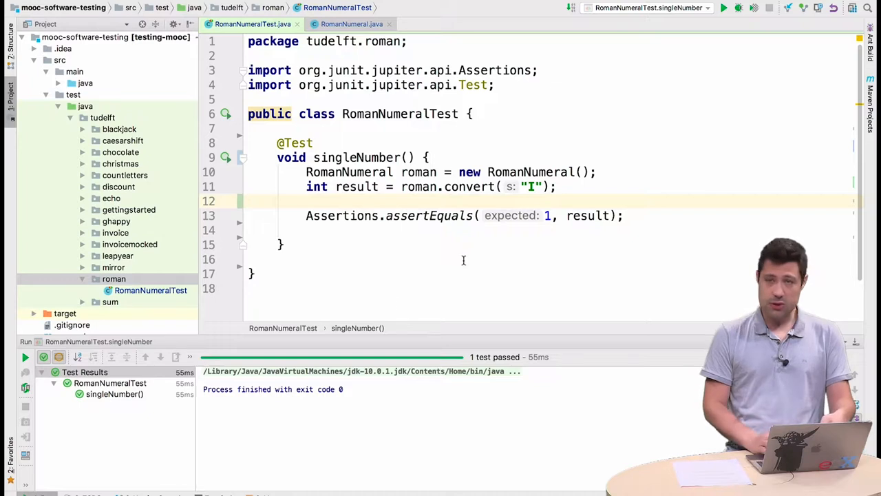
click(114, 394)
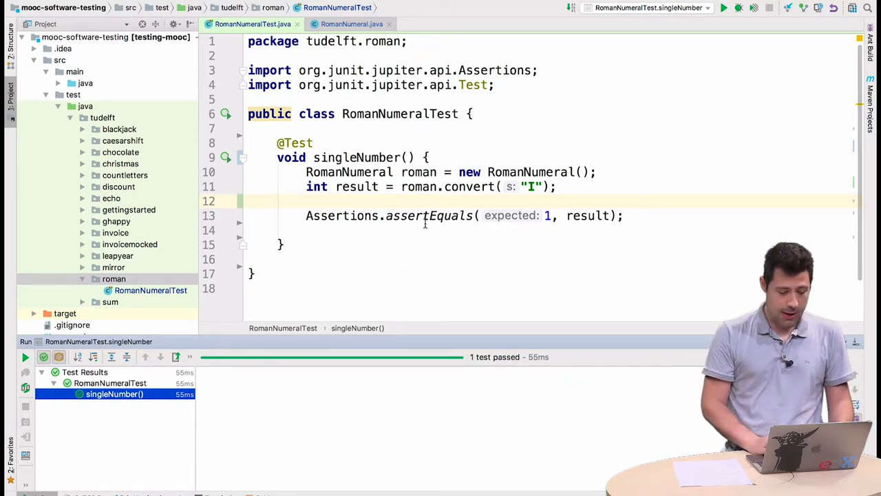
Step: Remove the blank line 14, close the test results and move below singleNumber
click(409, 233)
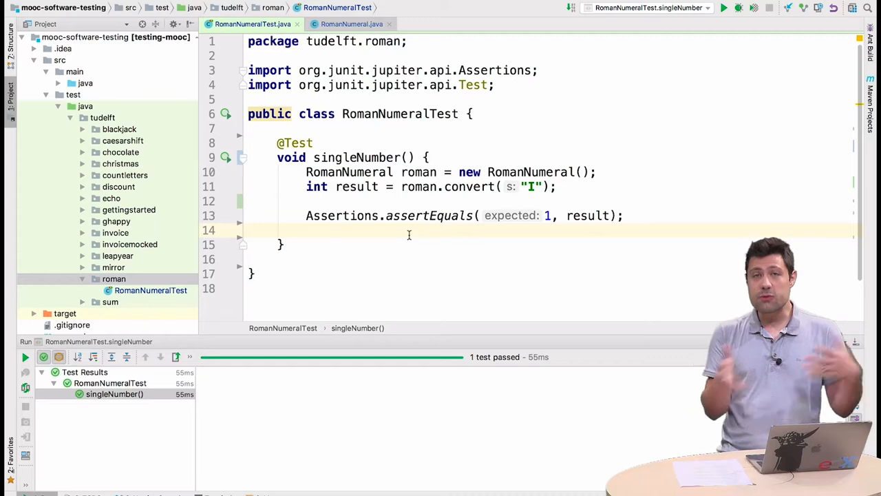
key(BackSpace)
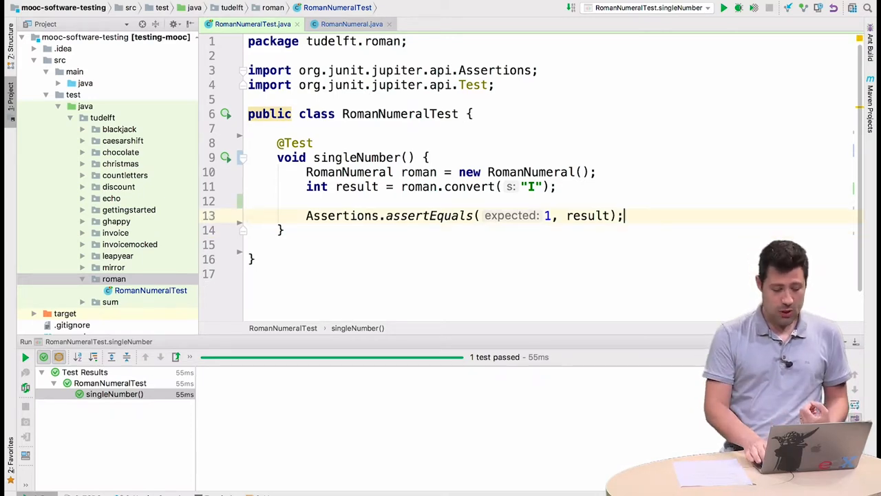
click(857, 343)
click(379, 228)
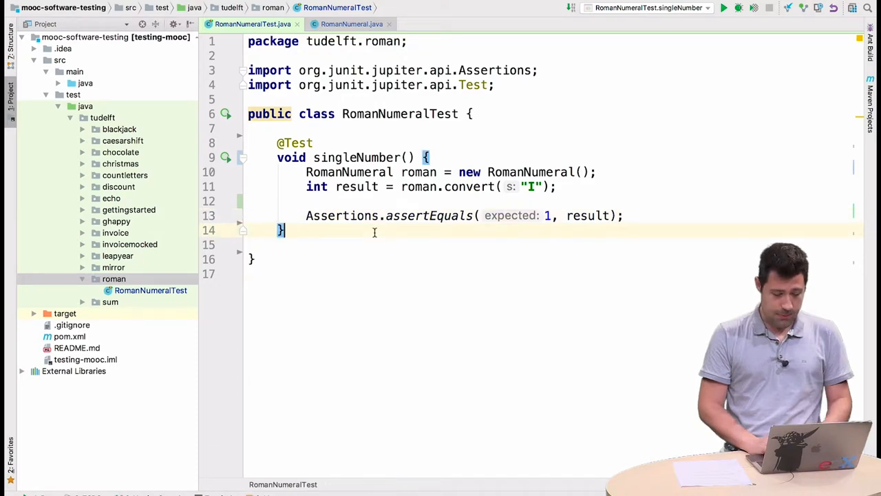
key(Return)
key(Return)
text(@Tes)
key(Return)
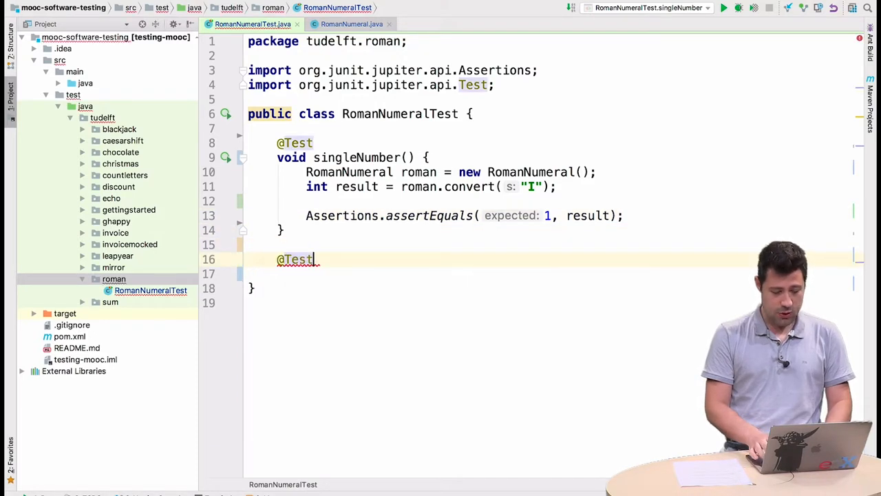
key(Return)
text(void)
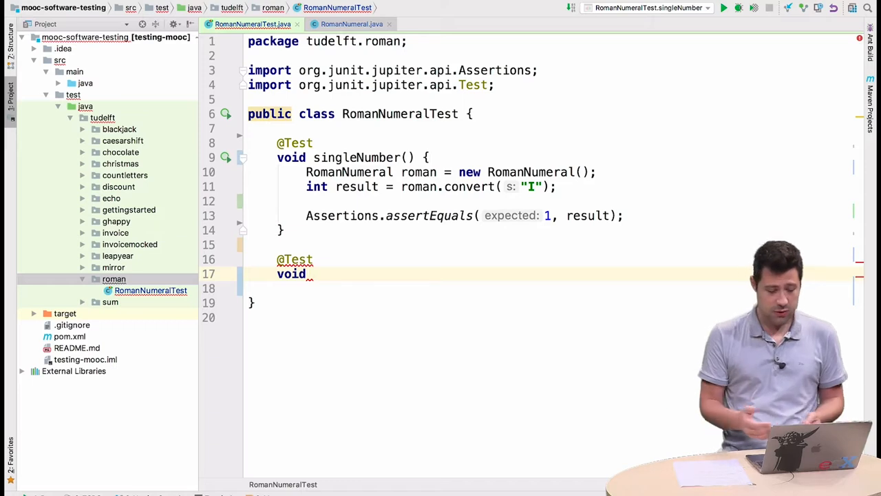
text(n)
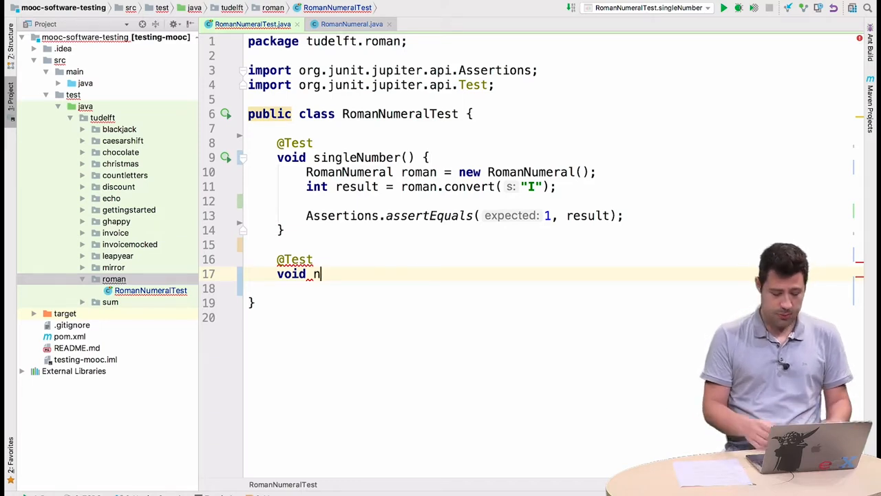
text(umberWithManyD)
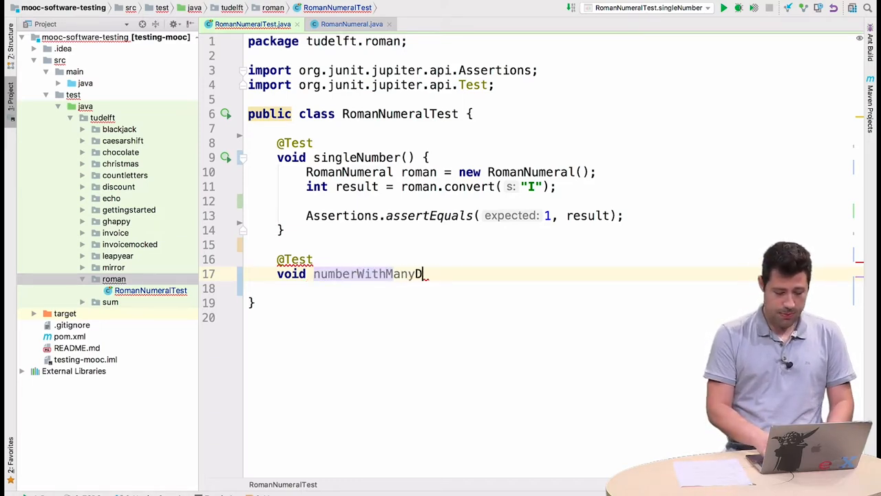
text(igits() {)
key(Return)
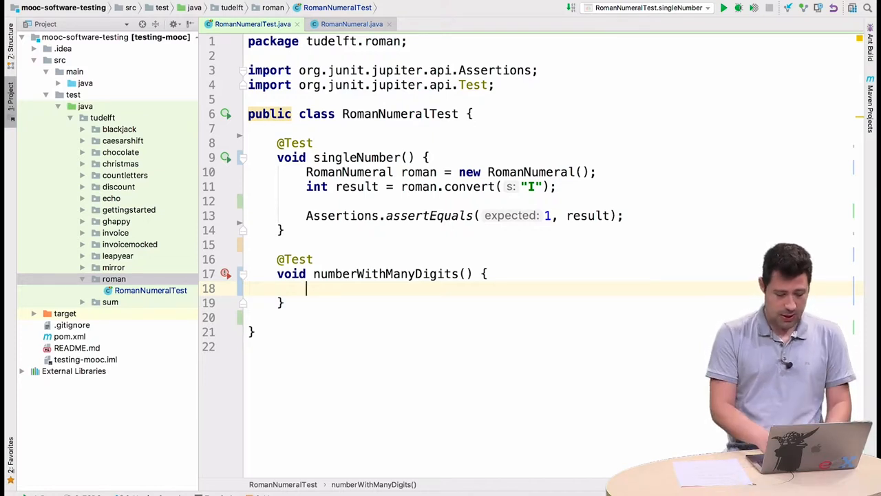
text(new RomanN)
Step: Declare roman = new RomanNumeral() and result = roman.convert("VIII") in numberWithManyDigits
key(Return)
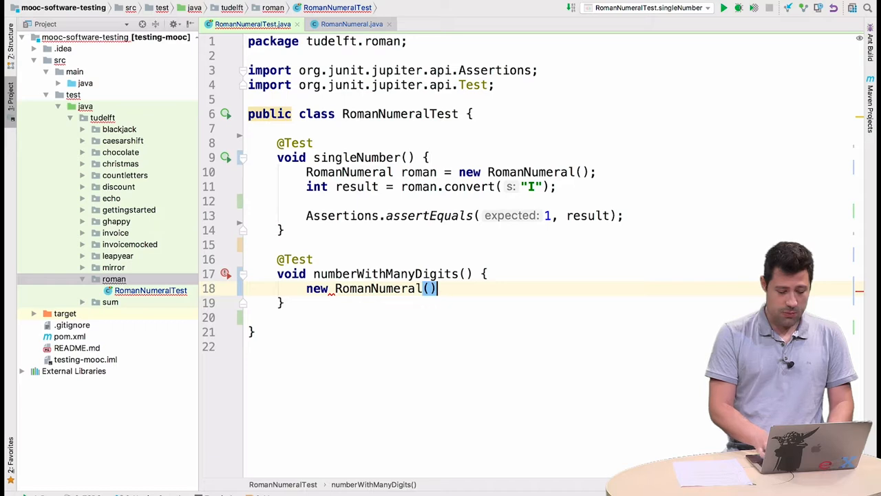
text(.var)
key(Tab)
text(roma)
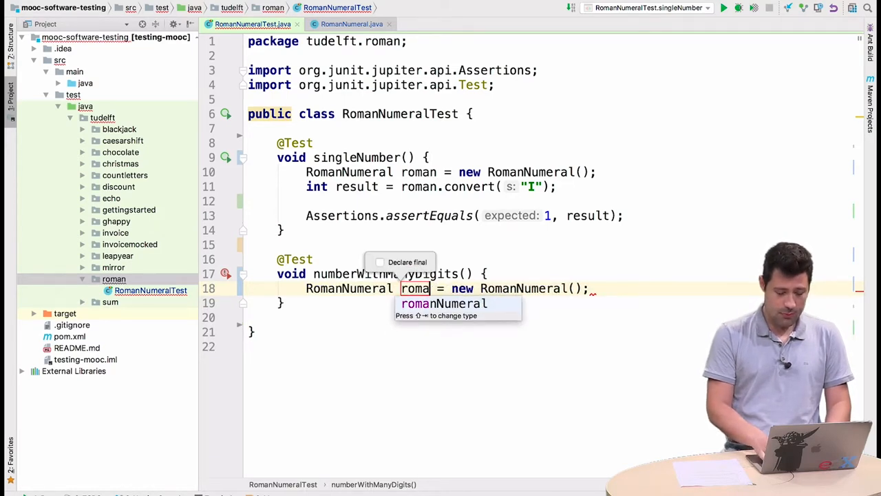
text(n)
key(Return)
key(shift+Return)
text(roma)
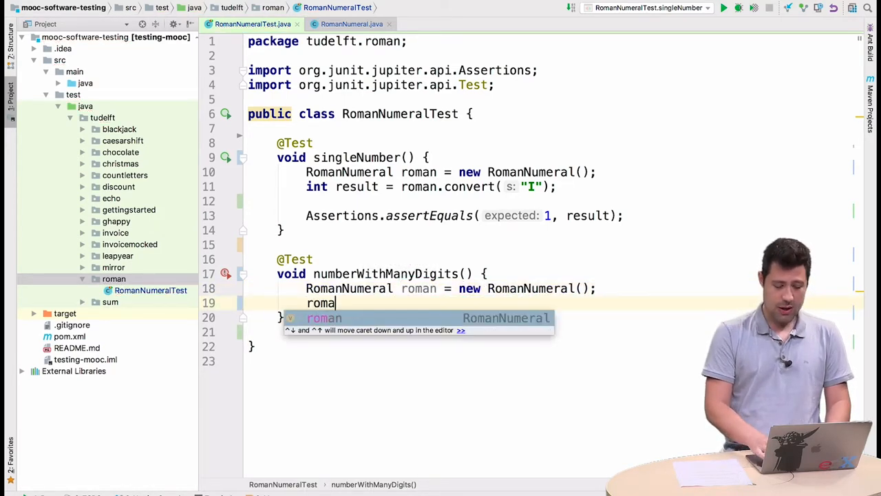
text(n.conv)
key(Return)
text(")
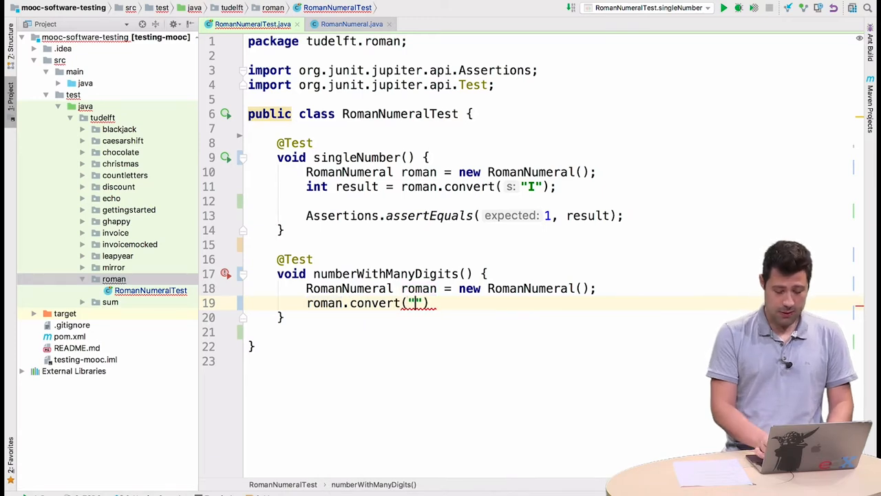
text(VI)
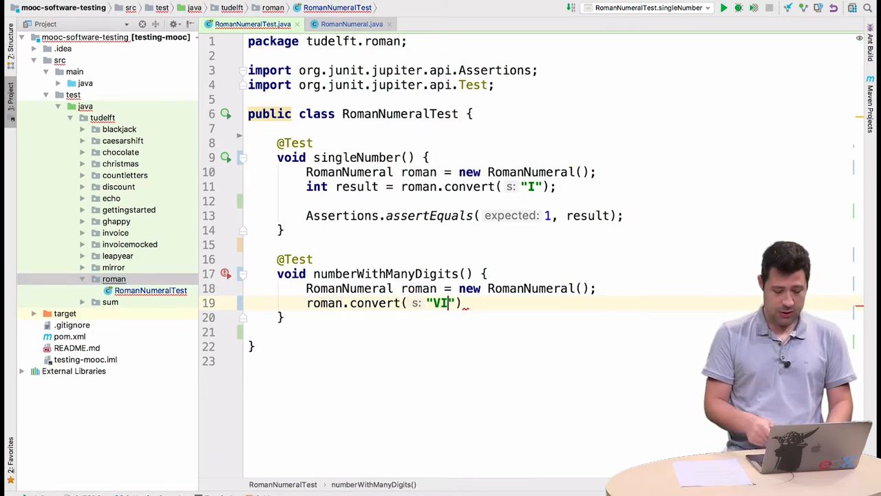
text(III"))
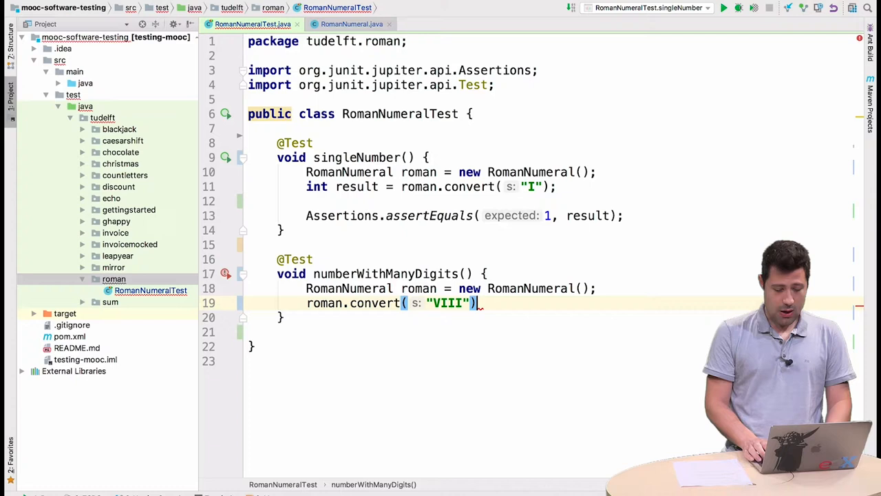
text(.)
text(var)
key(Return)
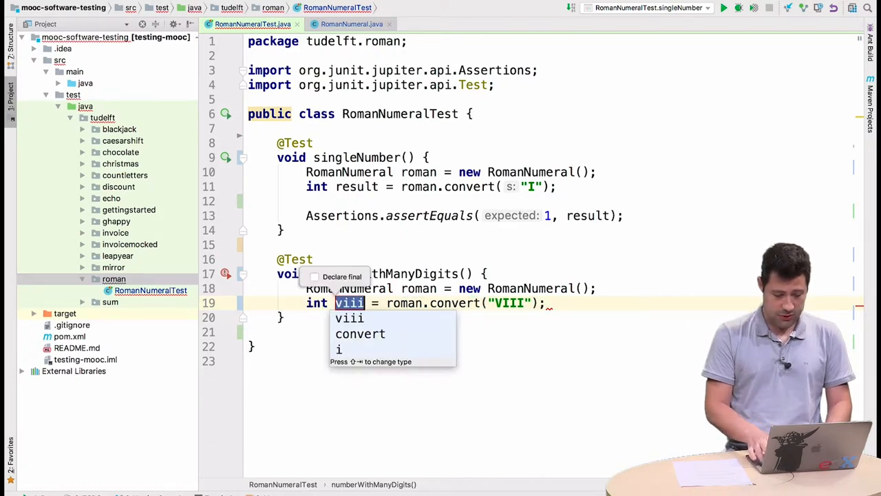
text(result)
key(Return)
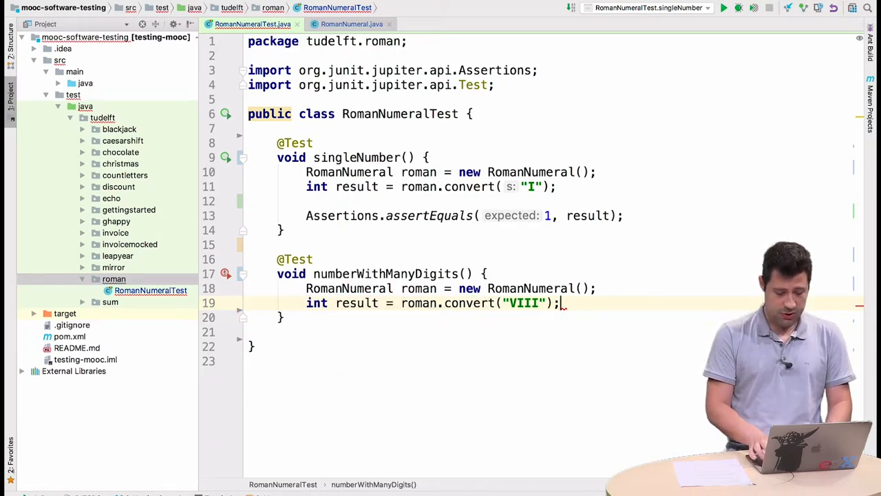
key(Return)
key(Return)
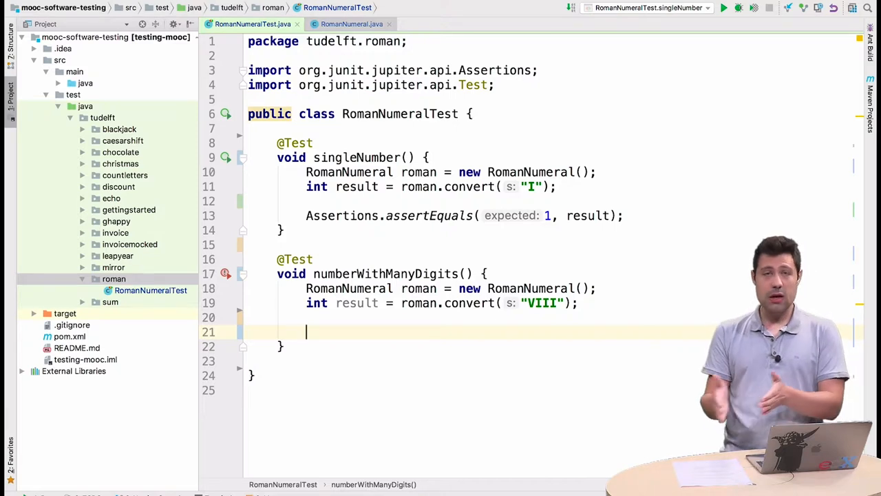
text(Ass)
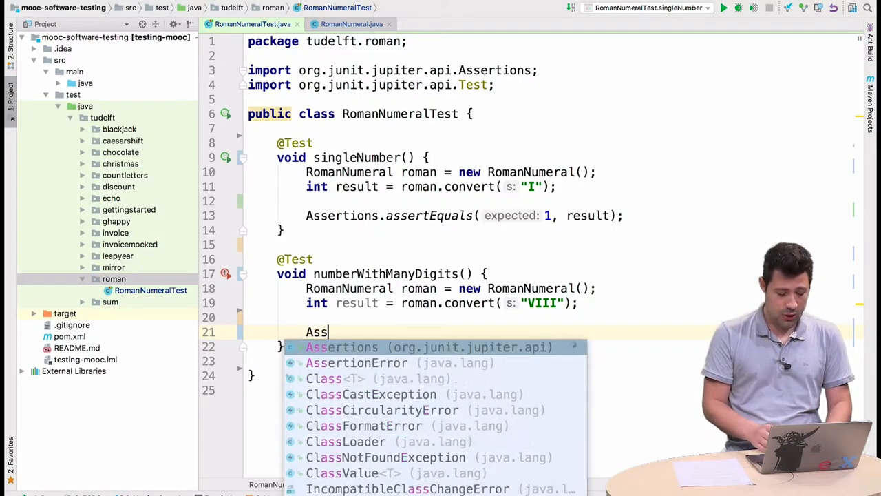
text(er)
Step: Assert the result equals 8 with Assertions.assertEquals(8, result)
key(Tab)
text(.as)
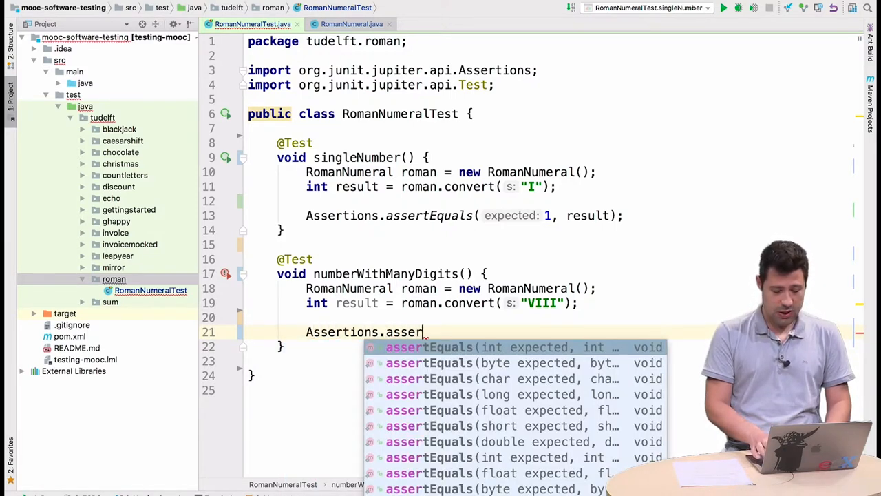
key(Tab)
text(8, result)
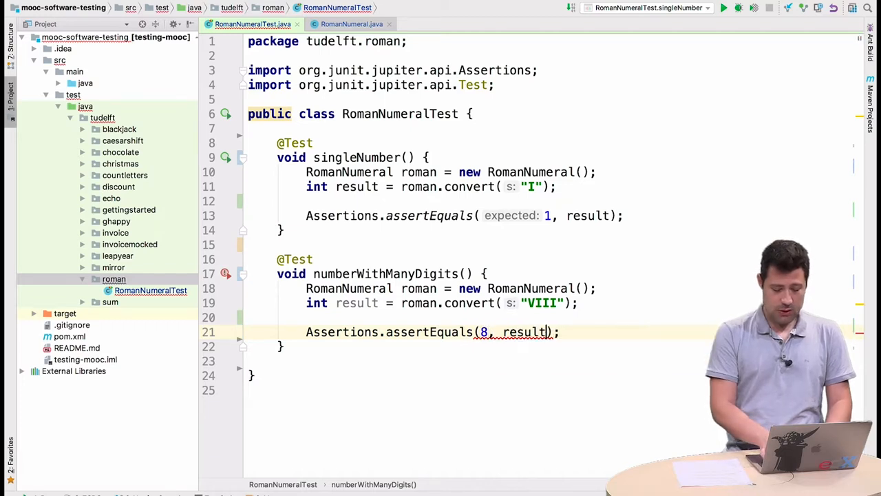
text();)
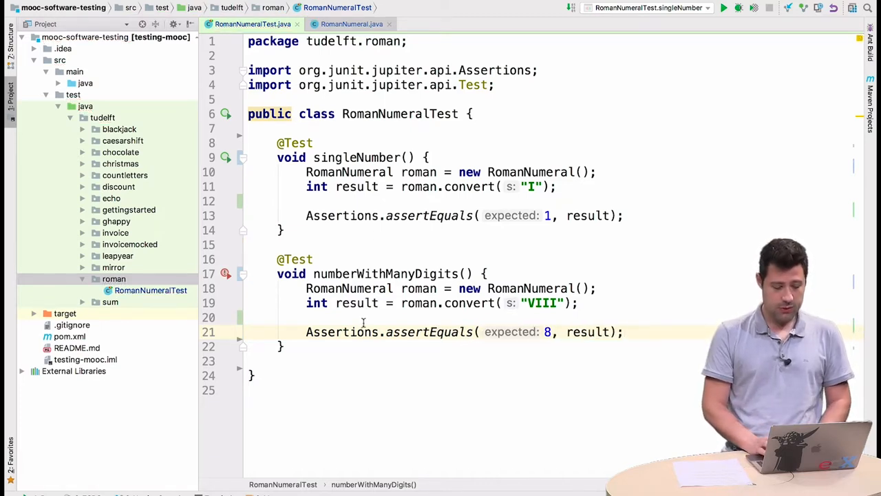
key(Up)
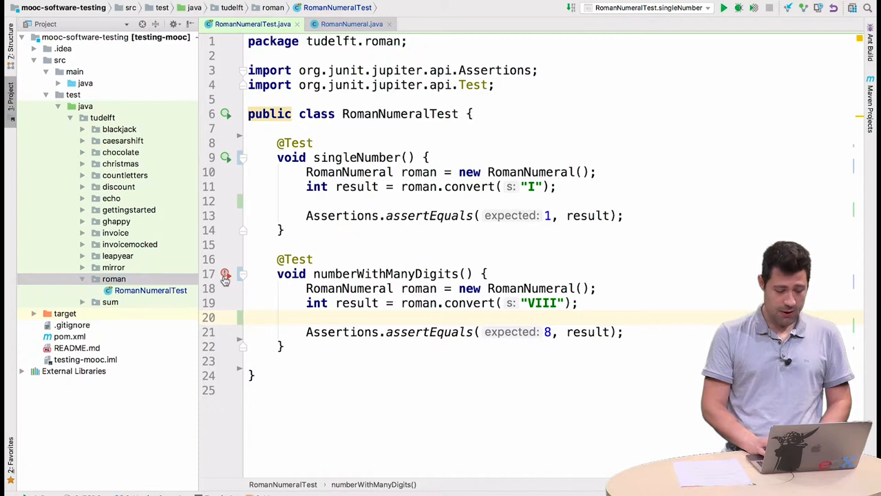
Step: Run numberWithManyDigits from its gutter icon; it fails
click(225, 276)
click(303, 285)
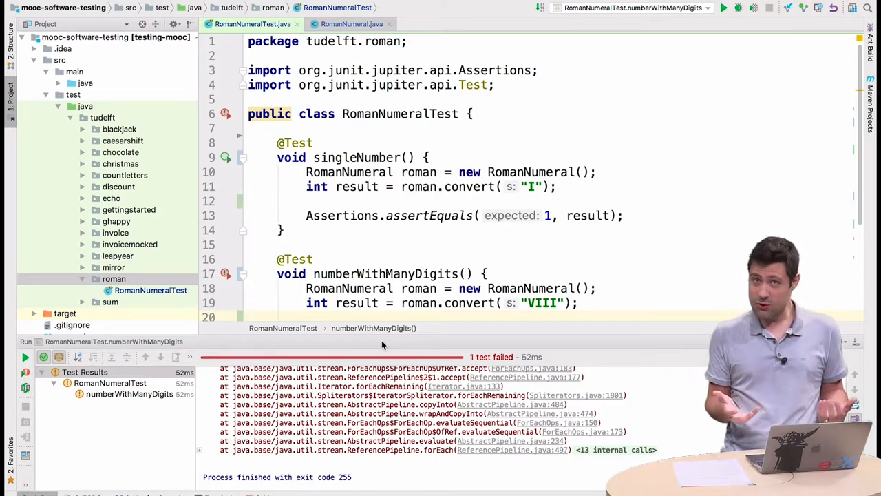
Step: Change convert's comparison to currentNumber >= next in RomanNumeral, then return to the test
click(345, 24)
scroll(441, 206, down, 3)
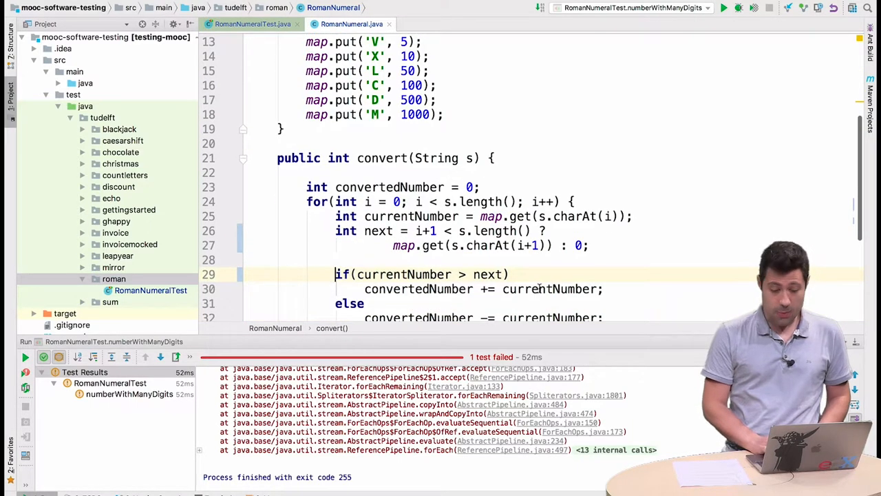
scroll(539, 289, down, 2)
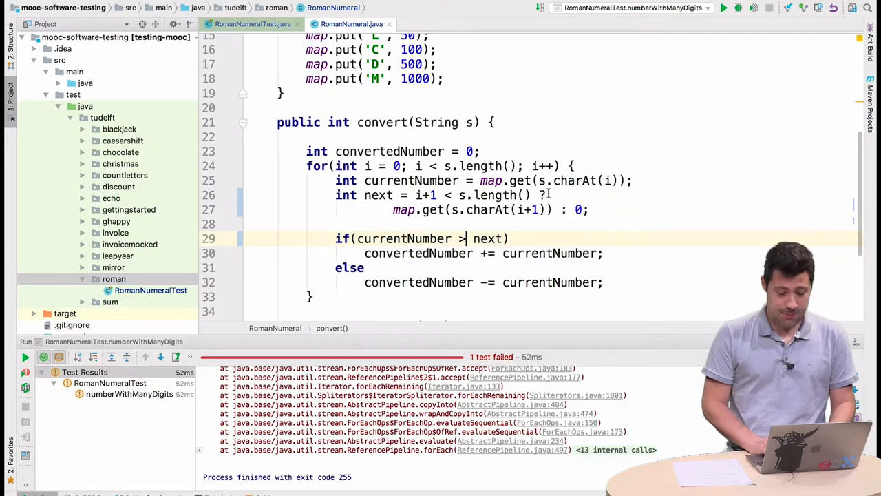
text(=)
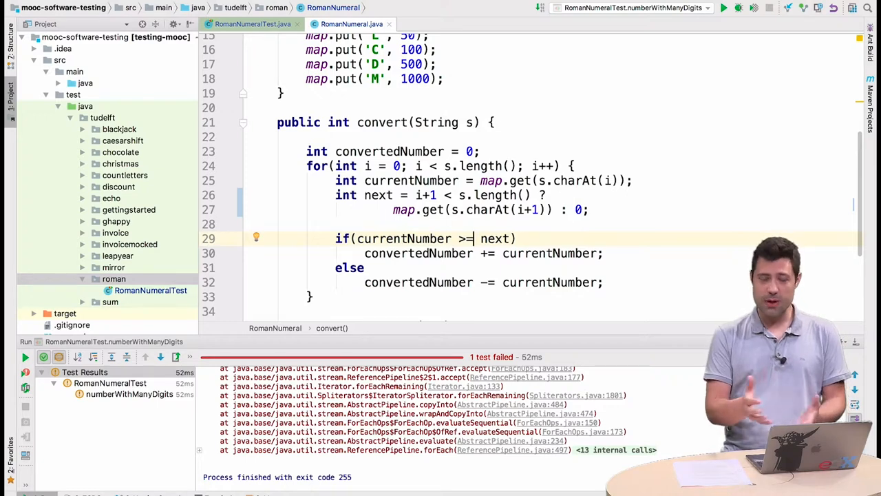
click(243, 25)
scroll(305, 262, down, 2)
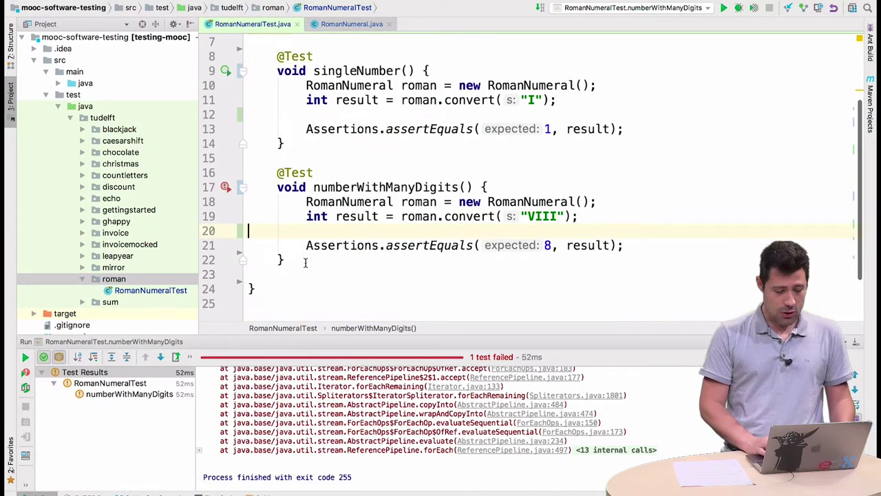
Step: Rerun numberWithManyDigits, then run the whole RomanNumeralTest class with both tests passing
click(225, 188)
click(264, 198)
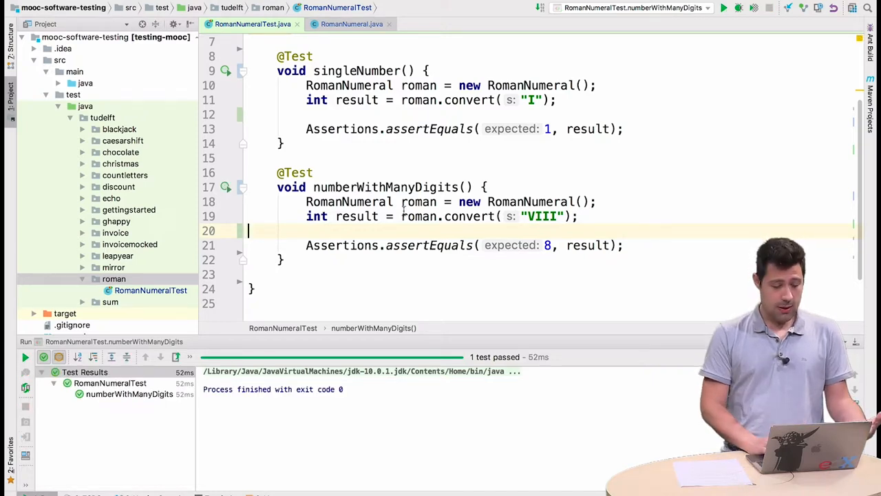
scroll(403, 210, up, 3)
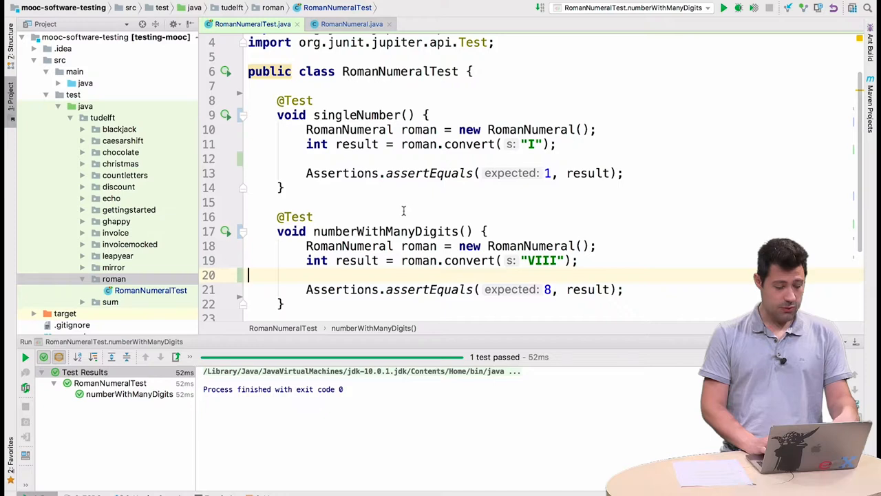
click(120, 394)
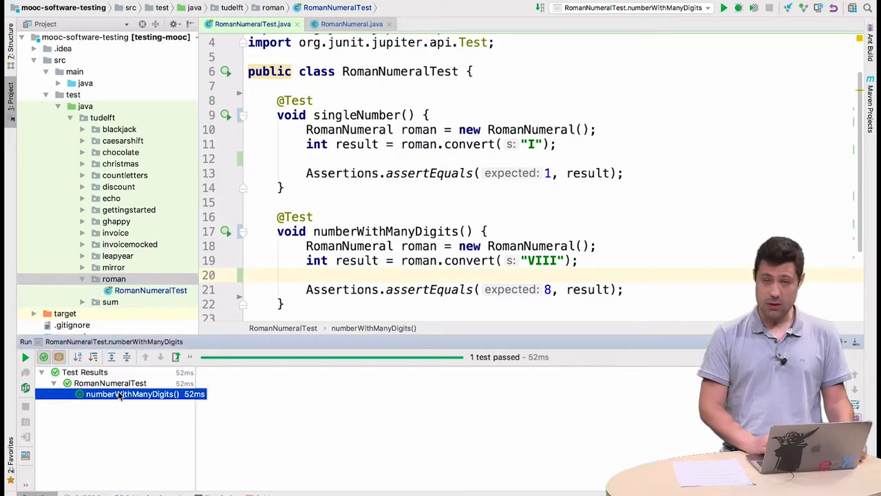
click(226, 72)
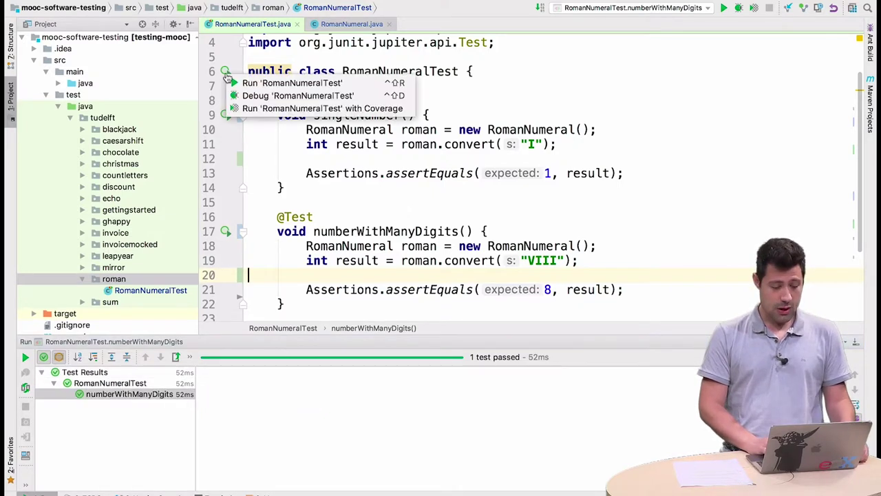
click(289, 81)
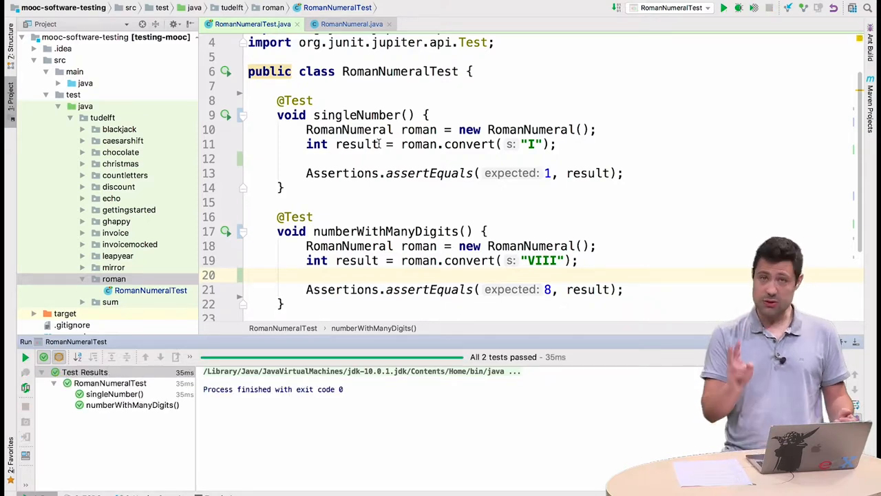
scroll(431, 205, down, 3)
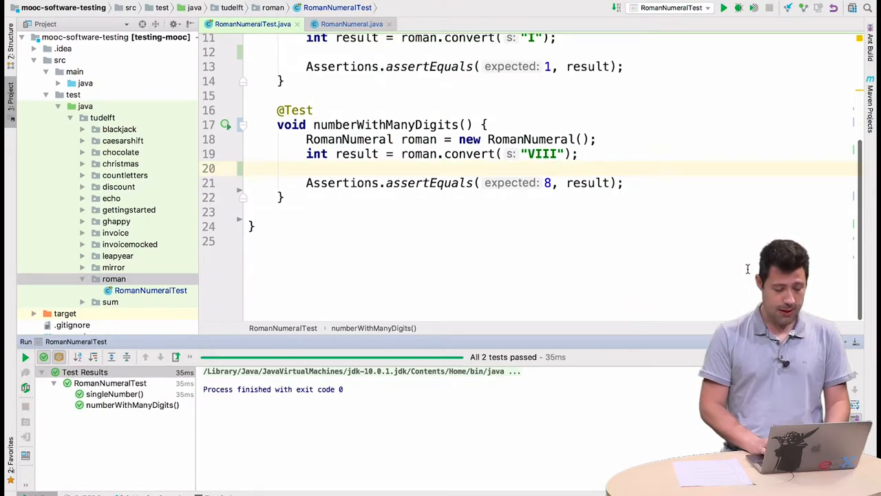
click(855, 342)
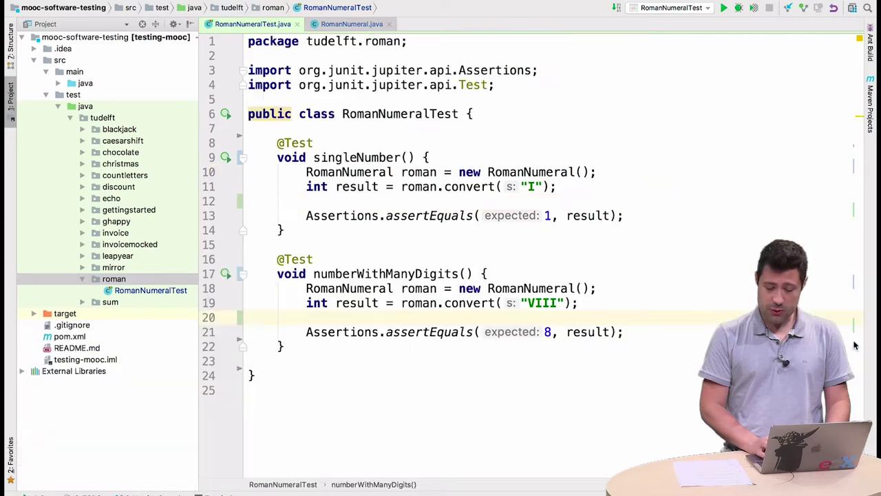
click(345, 344)
key(Return)
key(Return)
text(@Tes)
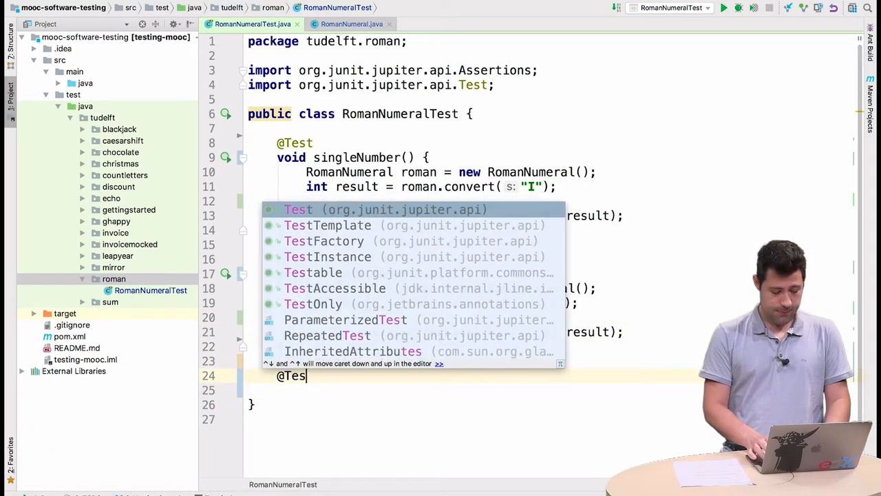
text(t)
key(Return)
scroll(440, 275, down, 1)
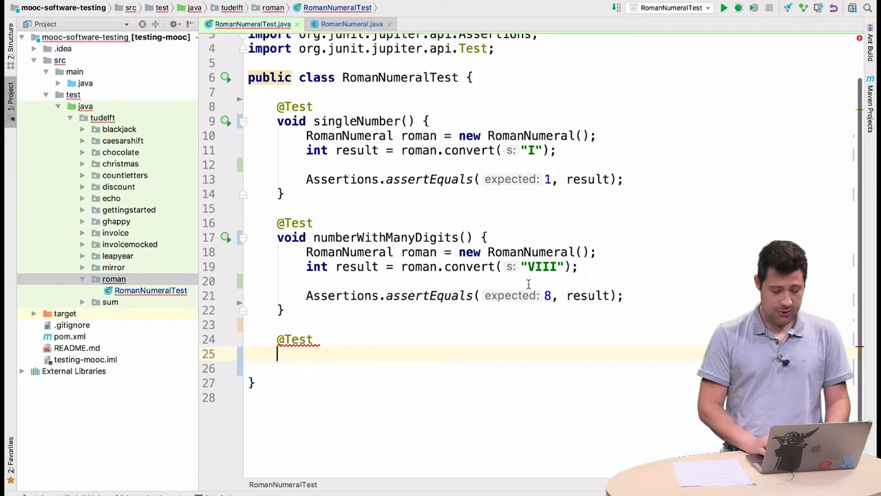
text(public void)
key(ctrl+BackSpace)
key(ctrl+BackSpace)
text(v)
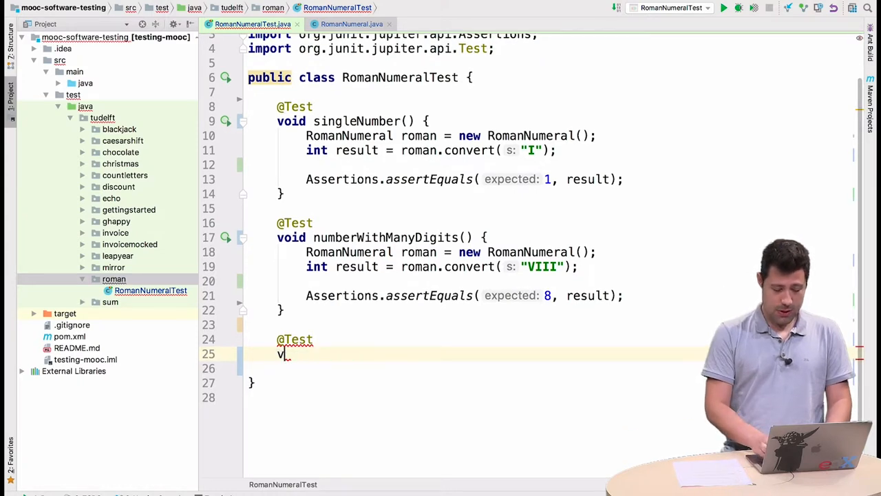
text(oid nu)
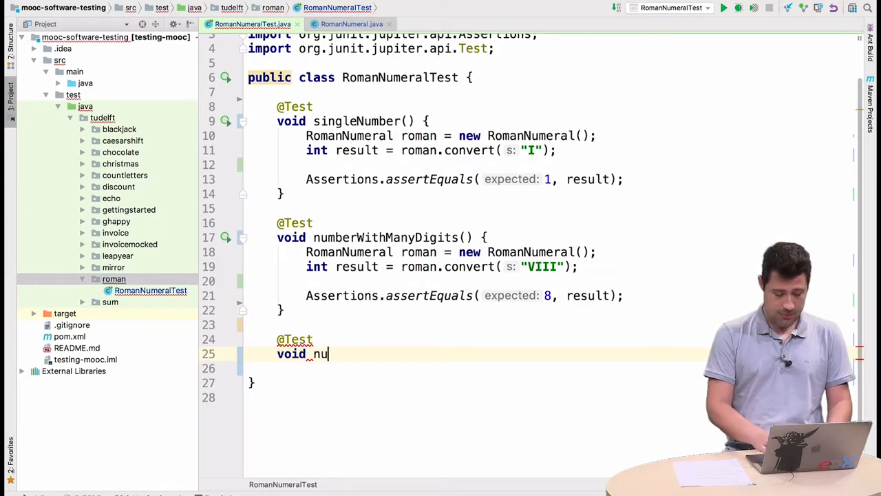
text(mberWithSu)
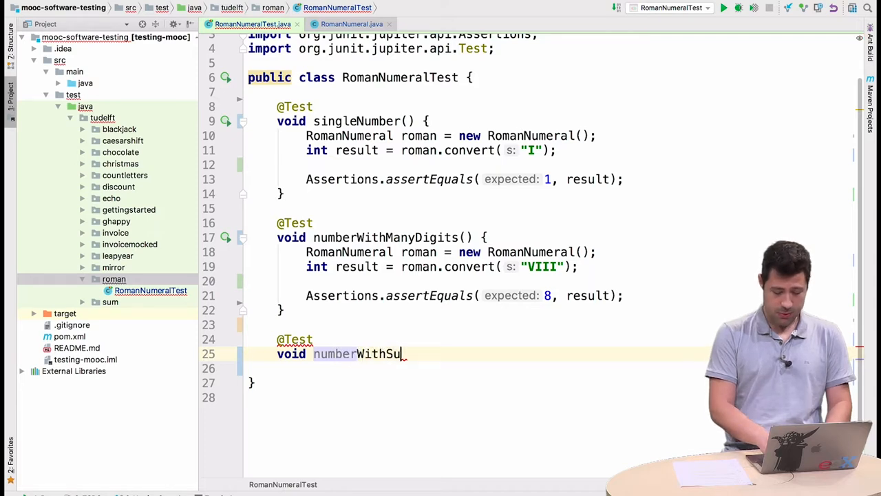
text(btractiveNotation)
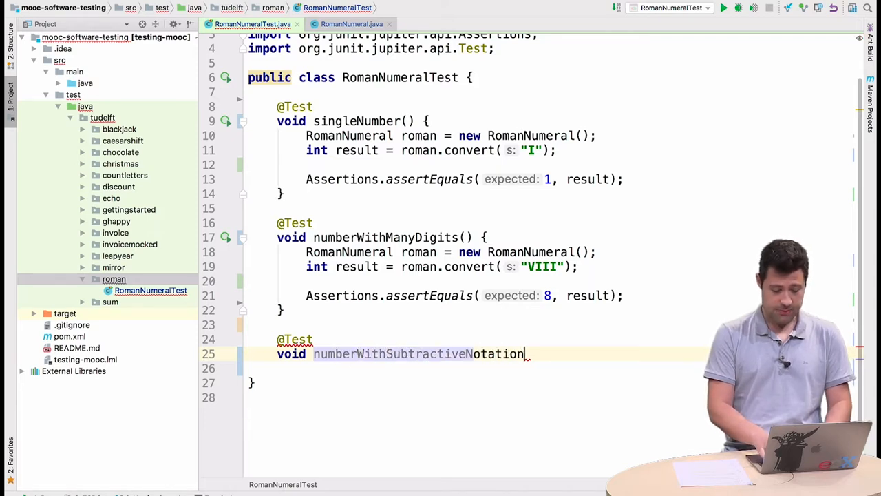
text(() {)
key(Return)
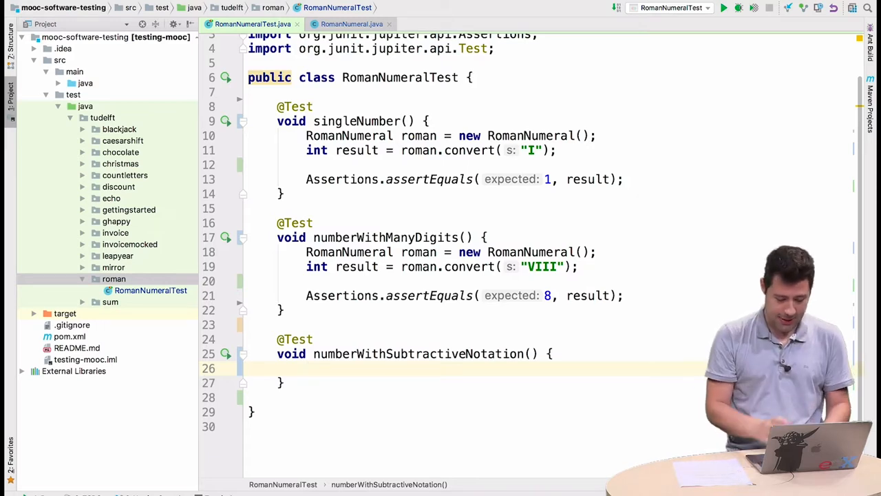
text(new Ro)
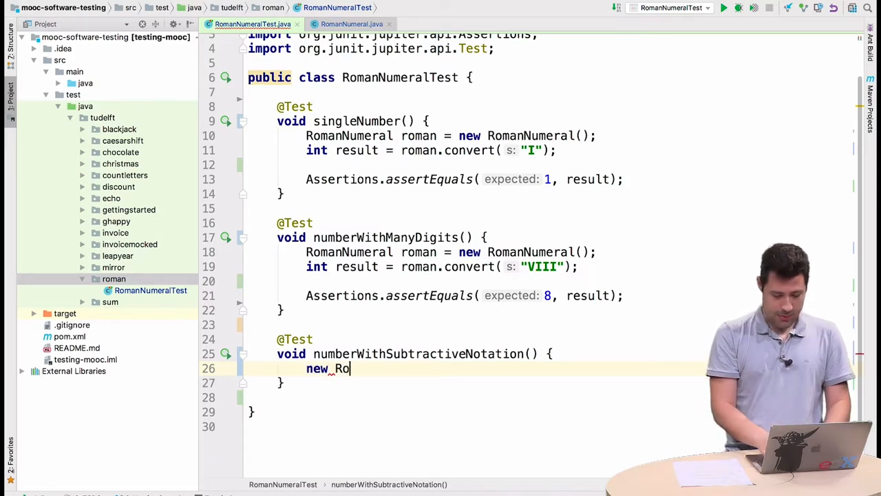
text(manN)
Step: Declare roman = new RomanNumeral() and result = roman.convert("IV")
key(Return)
text(.var)
key(Tab)
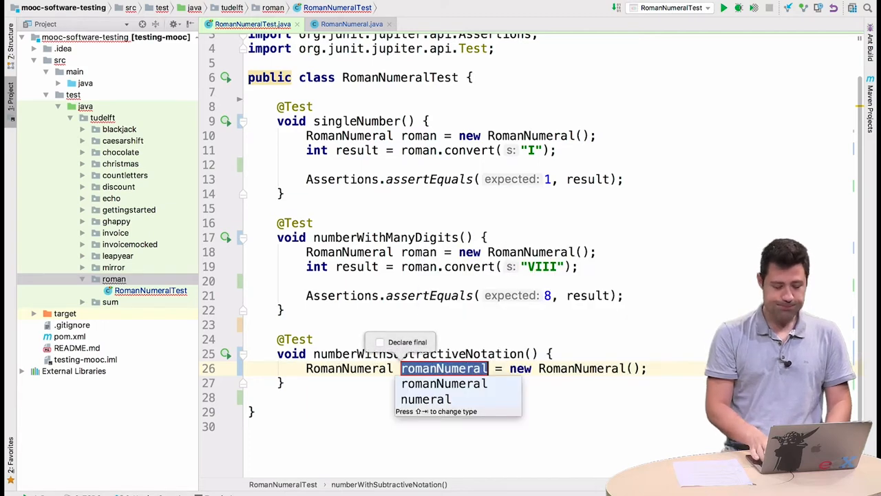
text(roman)
key(Return)
key(Return)
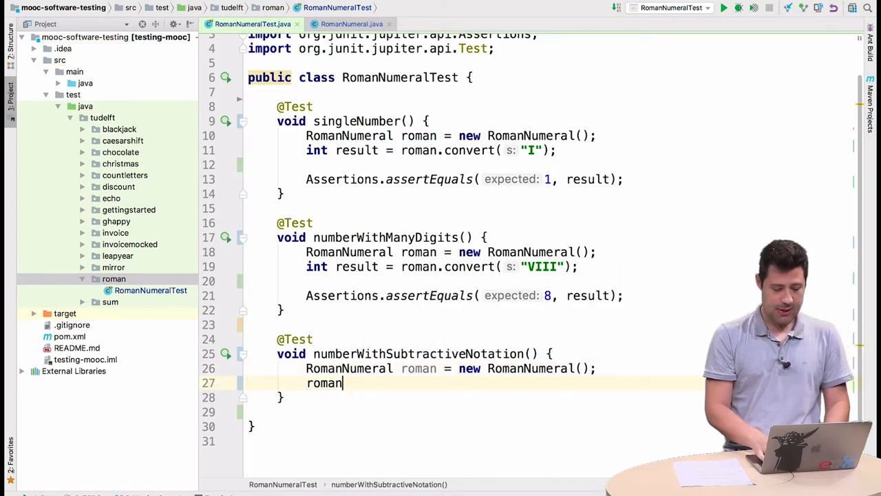
text(.con)
key(Return)
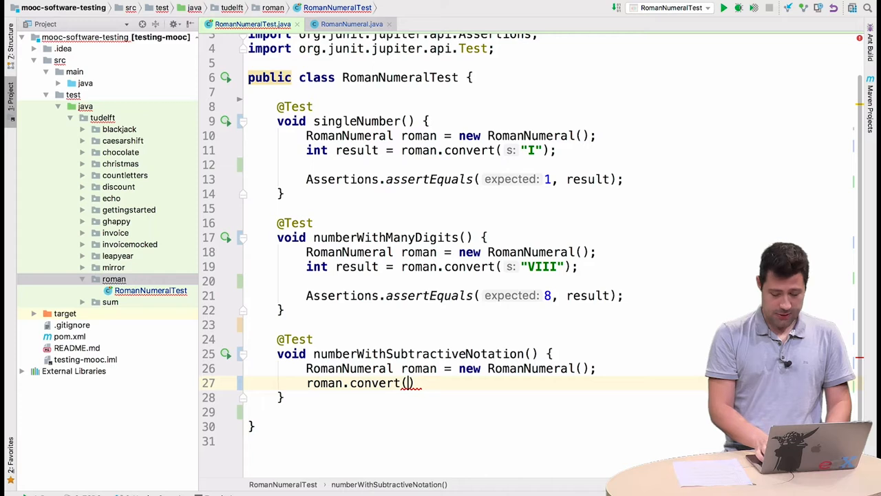
text("IV)
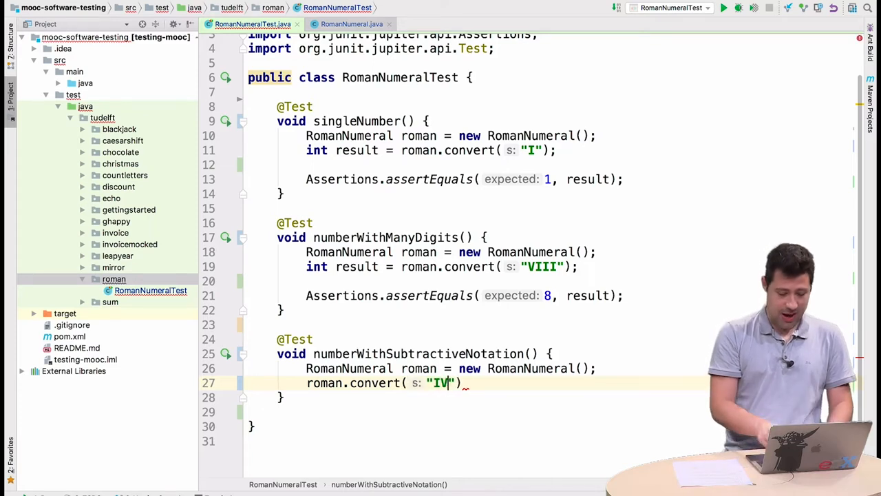
key(End)
text(.va)
key(Tab)
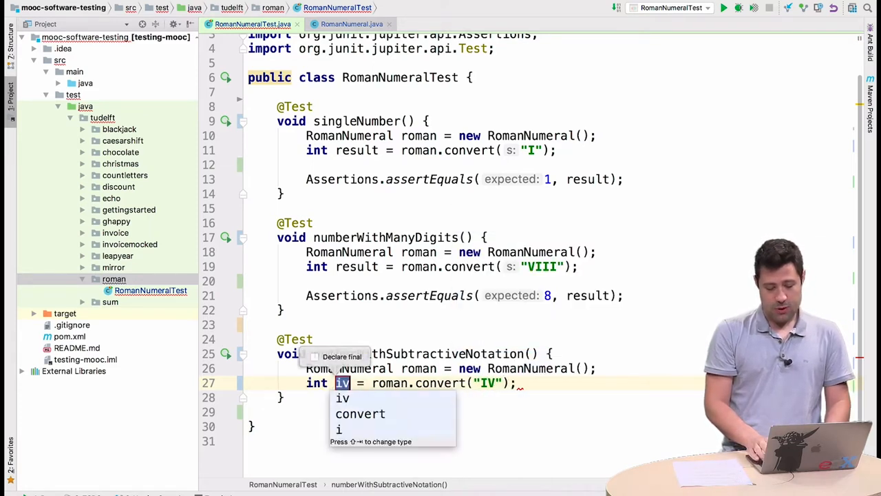
text(result)
key(Return)
key(shift+Return)
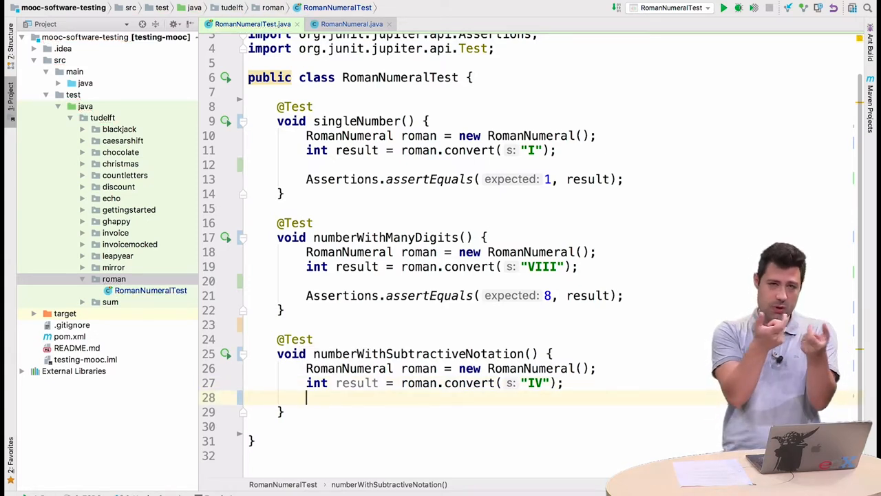
Step: Assert the result equals 4 with Assertions.assertEquals(4, result)
key(Return)
text(Asser)
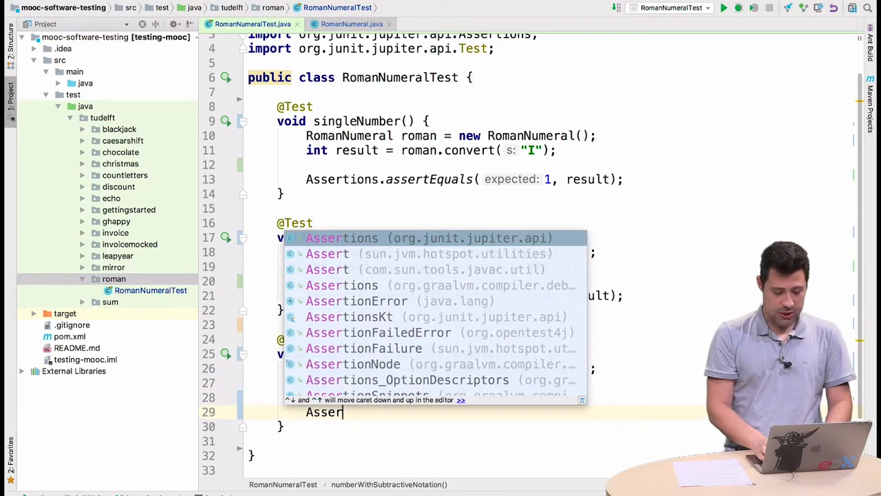
text(tions.assertE)
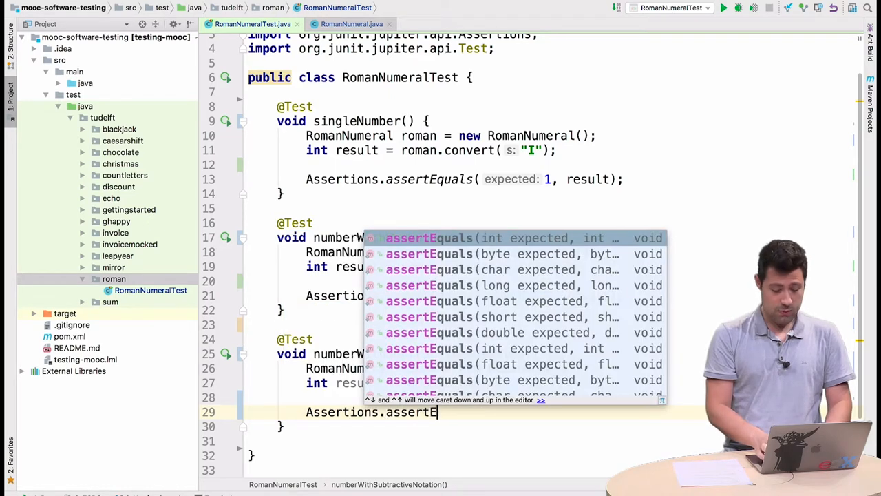
key(Return)
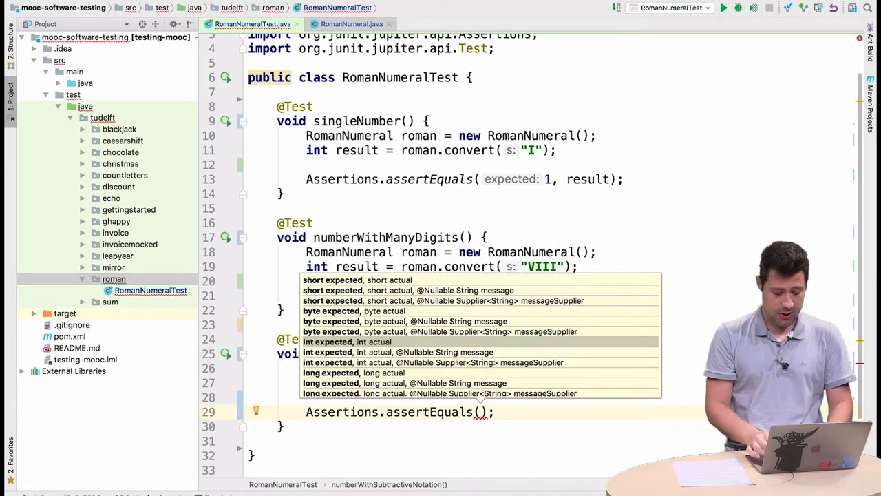
text(4, result)
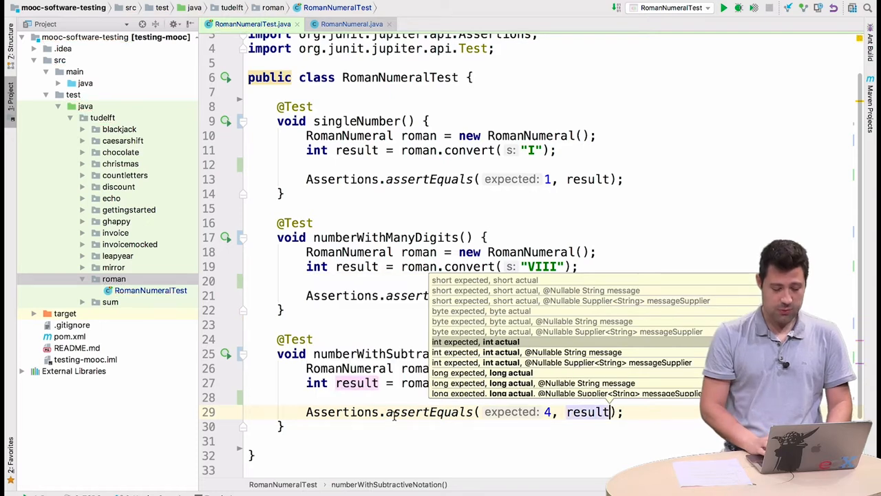
click(370, 397)
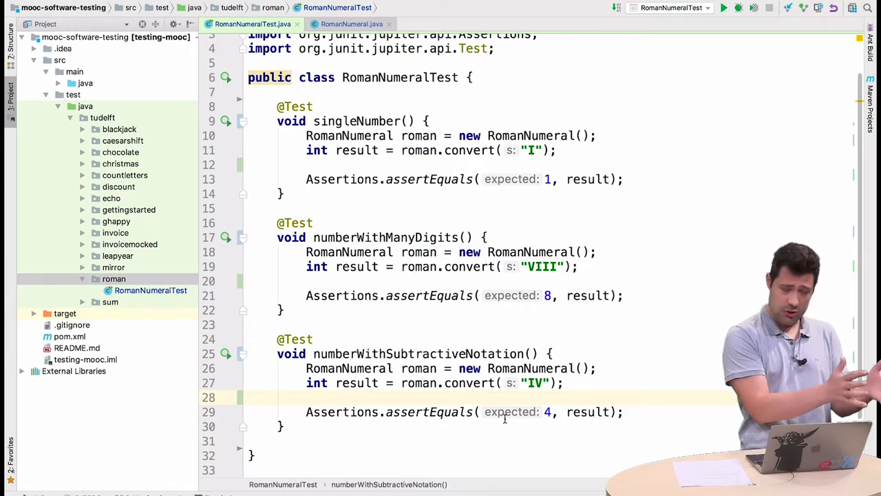
Step: Run all three RomanNumeralTest tests from the gutter, confirm they pass, and dismiss the results panel
click(225, 77)
click(289, 86)
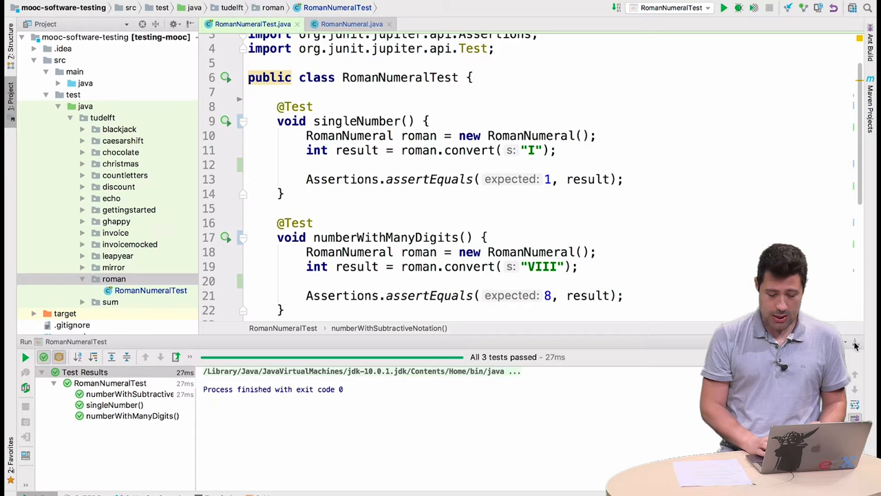
key(shift+Escape)
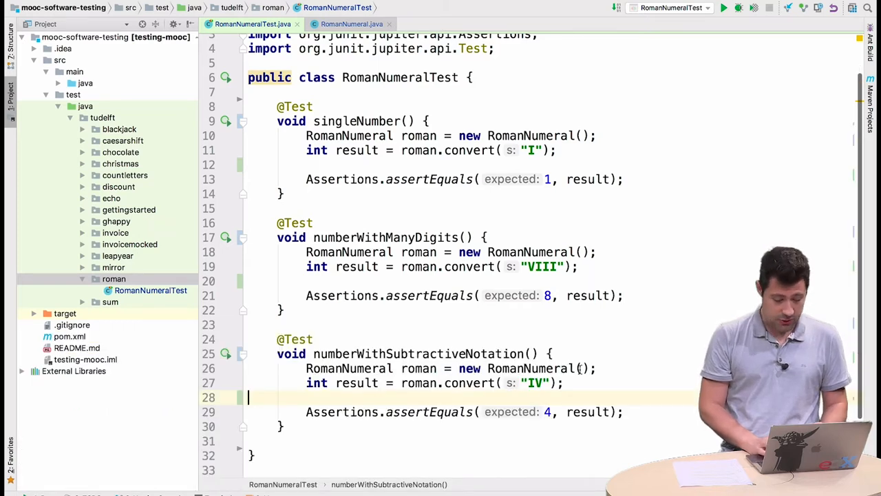
scroll(580, 370, down, 3)
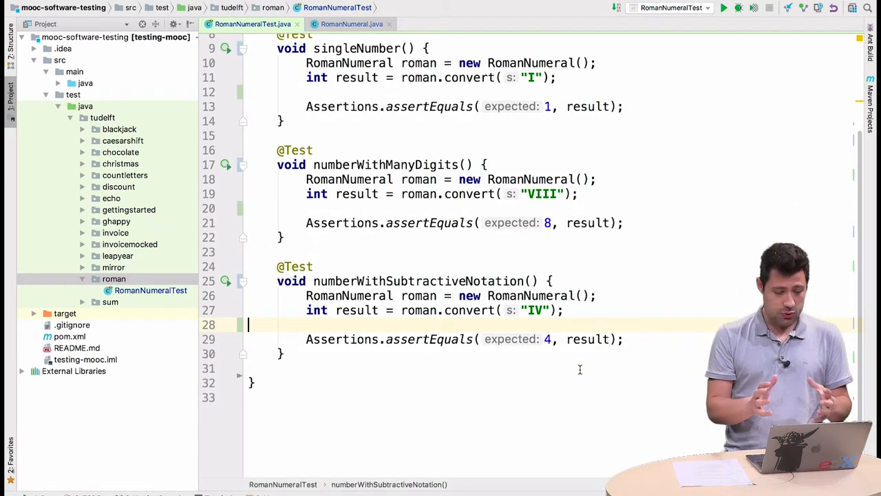